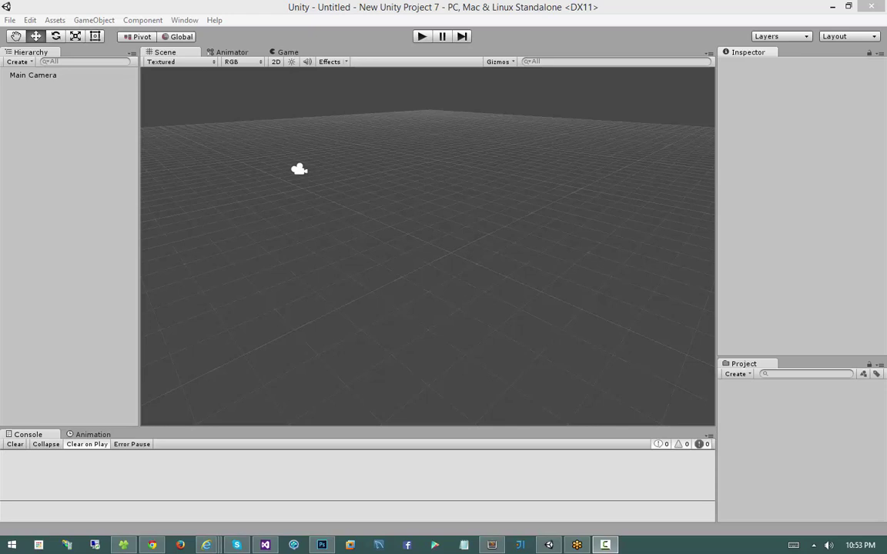
Step: Create a UI Canvas in the scene and switch the Scene view to 2D
{"action": "right_click", "coordinate": [33, 158]}
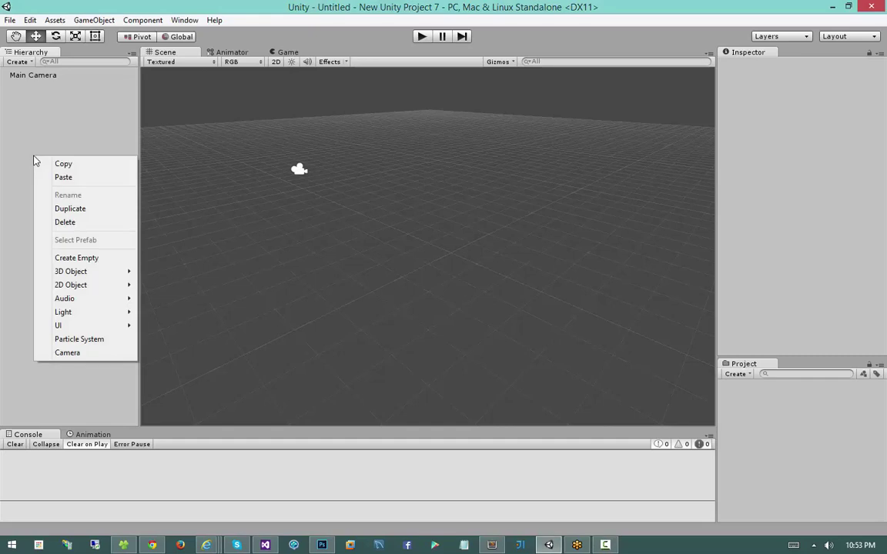
{"action": "mouse_move", "coordinate": [73, 326]}
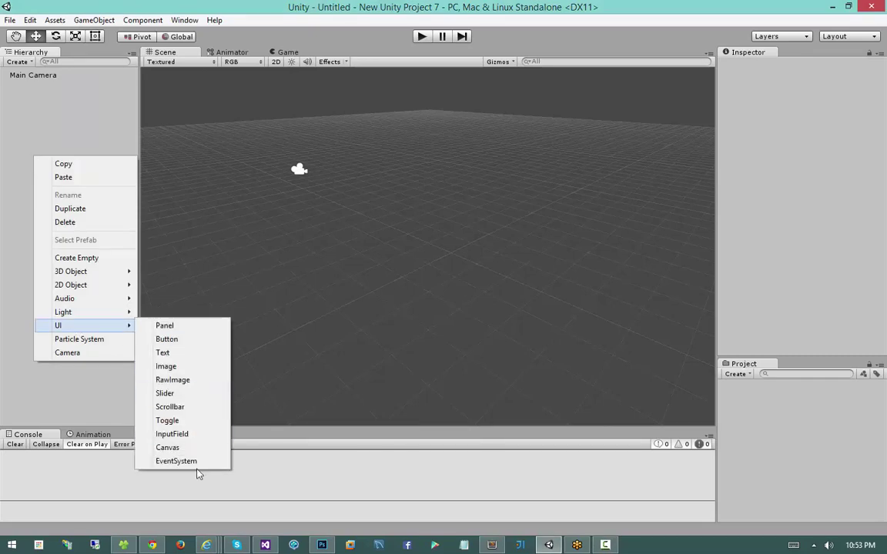
{"action": "left_click", "coordinate": [196, 450]}
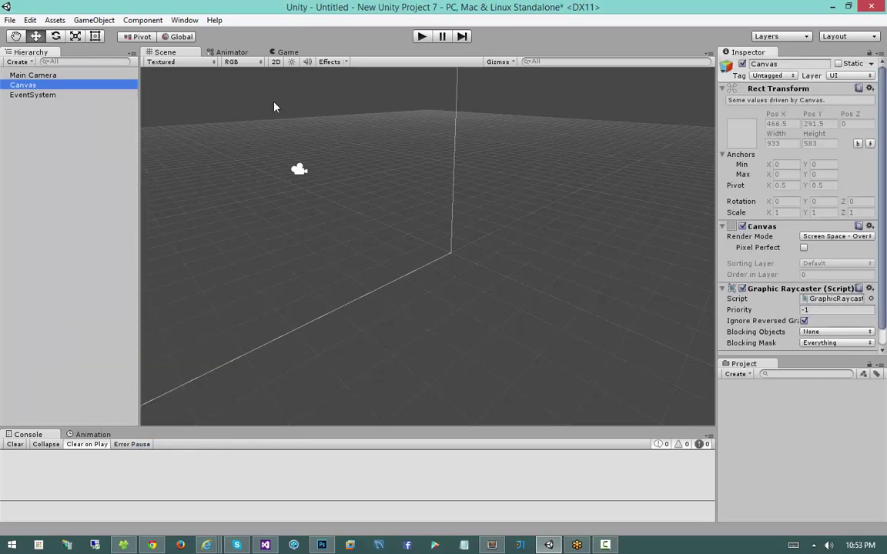
{"action": "left_click", "coordinate": [275, 61]}
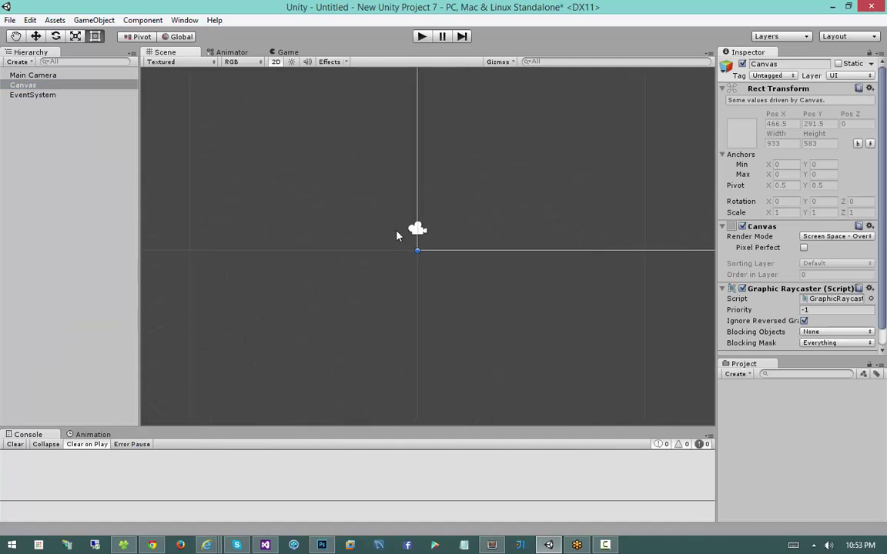
{"action": "scroll", "coordinate": [275, 277], "scroll_direction": "down", "scroll_amount": 4}
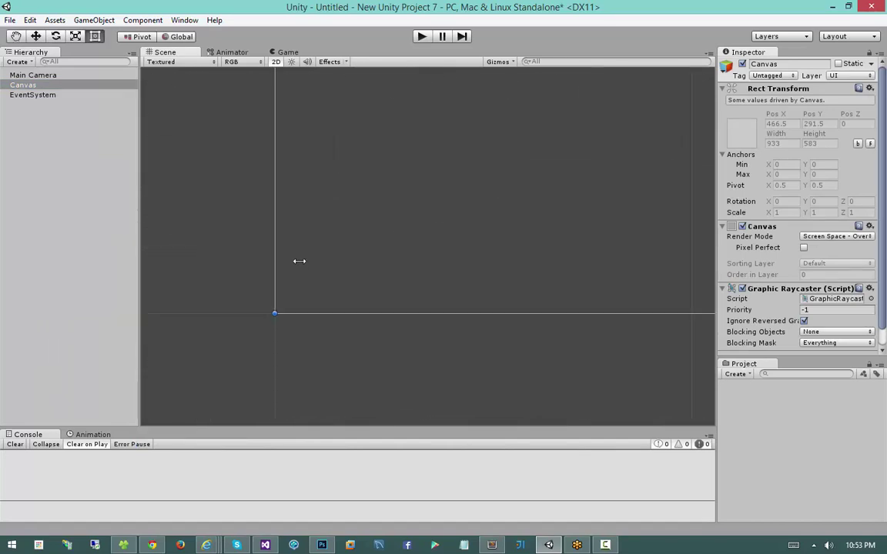
{"action": "scroll", "coordinate": [283, 294], "scroll_direction": "up", "scroll_amount": 5}
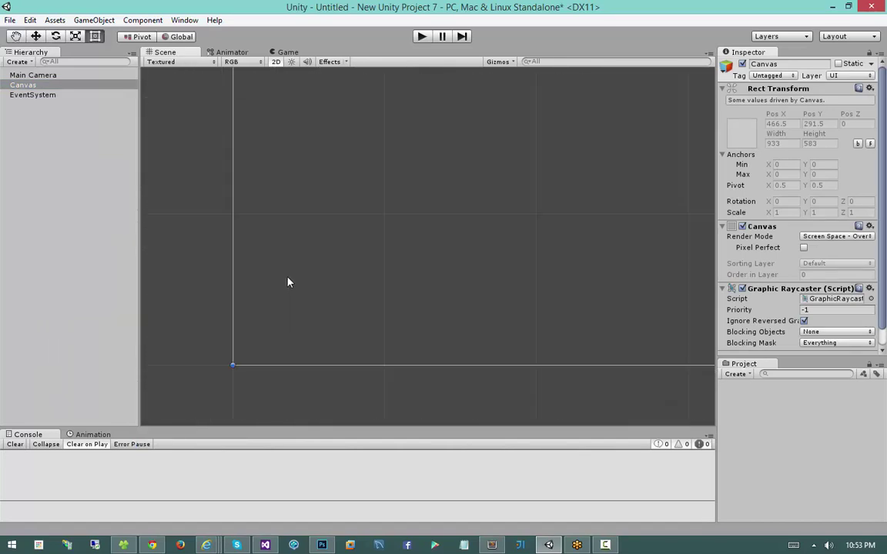
{"action": "key", "text": "f"}
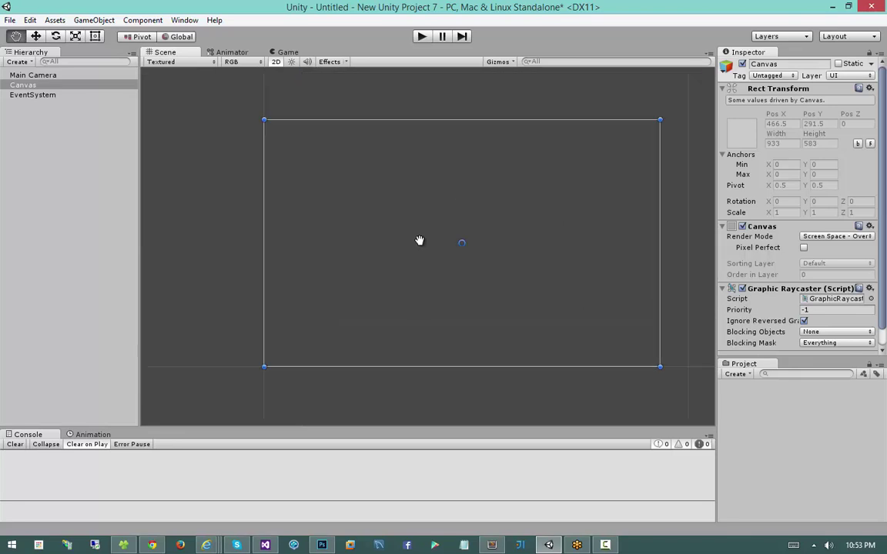
Step: Add a UI Panel as a child of the Canvas
{"action": "left_click", "coordinate": [44, 85]}
{"action": "right_click", "coordinate": [44, 86]}
{"action": "mouse_move", "coordinate": [116, 234]}
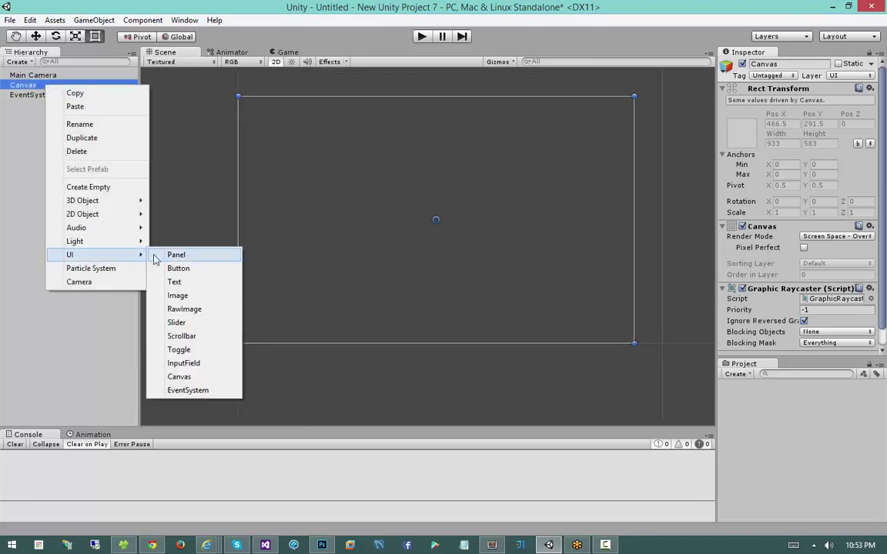
{"action": "left_click", "coordinate": [152, 233]}
Step: Shrink the panel and move it to the canvas middle, with offsets of about 221.5 left, 131 top, 299.5 right and 175 bottom
{"action": "left_click_drag", "start_coordinate": [239, 98], "coordinate": [448, 202]}
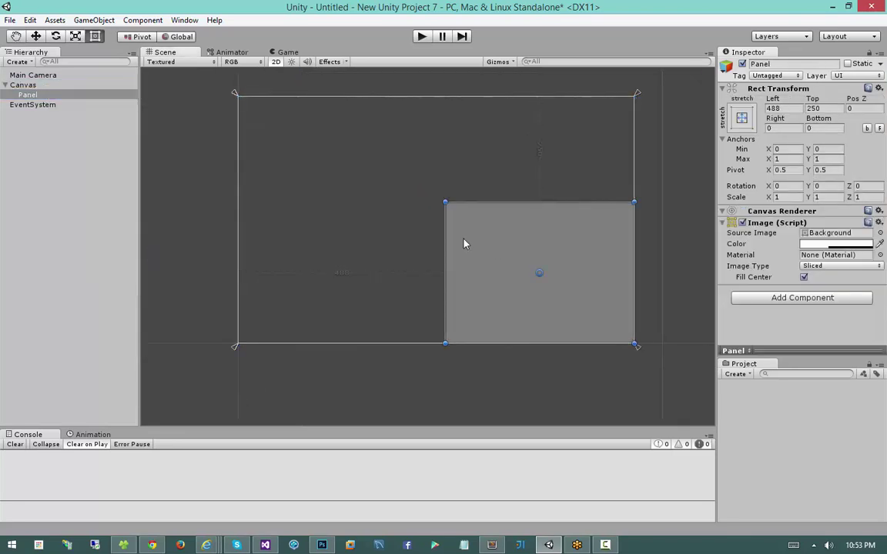
{"action": "left_click_drag", "start_coordinate": [465, 242], "coordinate": [413, 197]}
{"action": "scroll", "coordinate": [414, 197], "scroll_direction": "up", "scroll_amount": 3}
{"action": "middle_click_drag", "start_coordinate": [416, 197], "coordinate": [378, 213]}
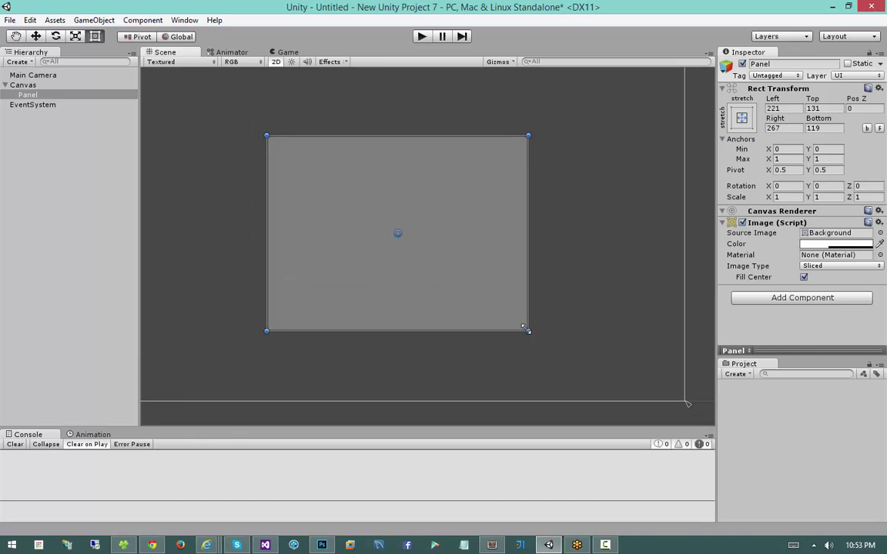
{"action": "left_click_drag", "start_coordinate": [528, 331], "coordinate": [506, 297]}
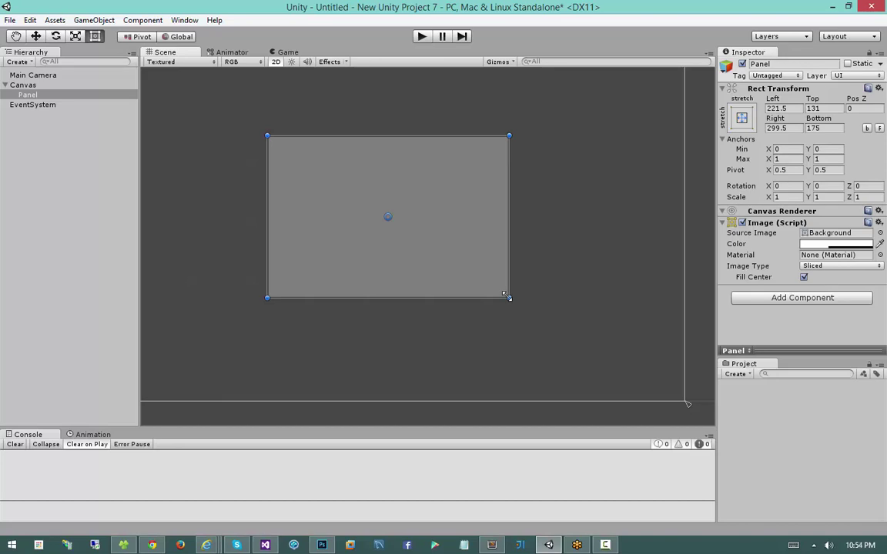
Step: Add a UI Button as a child of the Panel
{"action": "right_click", "coordinate": [63, 98]}
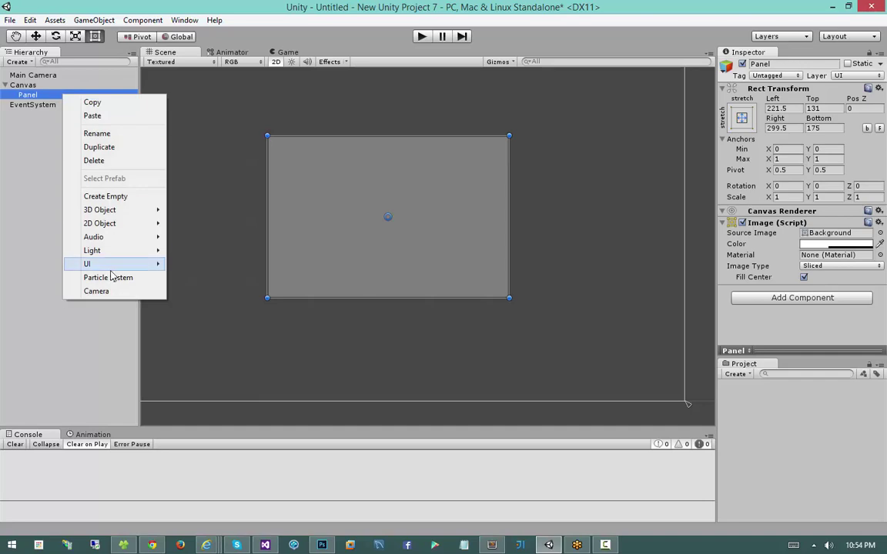
{"action": "mouse_move", "coordinate": [115, 264]}
{"action": "left_click", "coordinate": [195, 282]}
{"action": "right_click", "coordinate": [46, 95]}
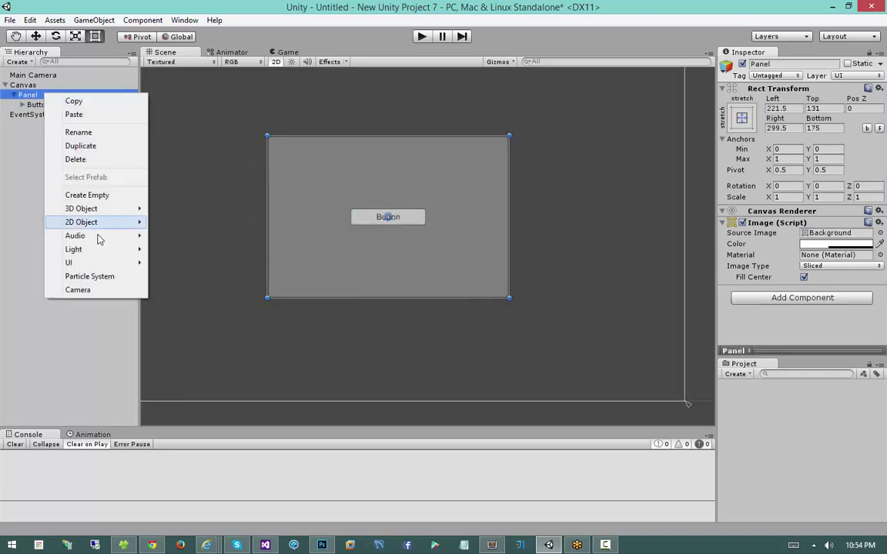
{"action": "left_click", "coordinate": [174, 263]}
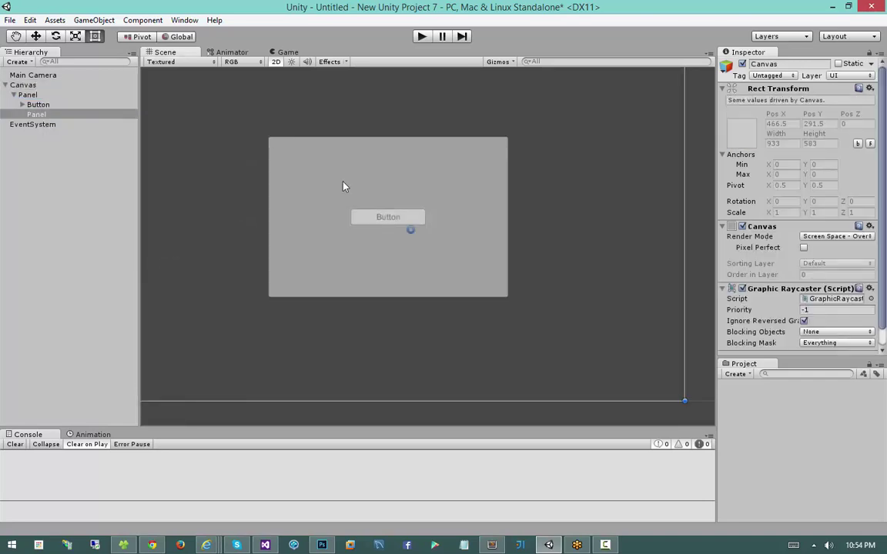
{"action": "key", "text": "ctrl+z"}
Step: Add a second UI Button inside the Panel, beside the existing one in the hierarchy
{"action": "right_click", "coordinate": [104, 105]}
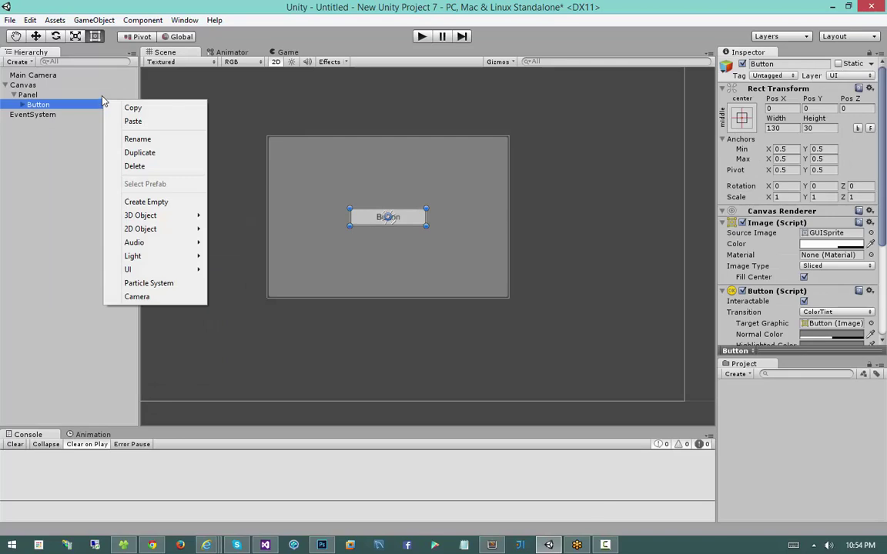
{"action": "right_click", "coordinate": [102, 95]}
{"action": "mouse_move", "coordinate": [171, 265]}
{"action": "left_click", "coordinate": [235, 279]}
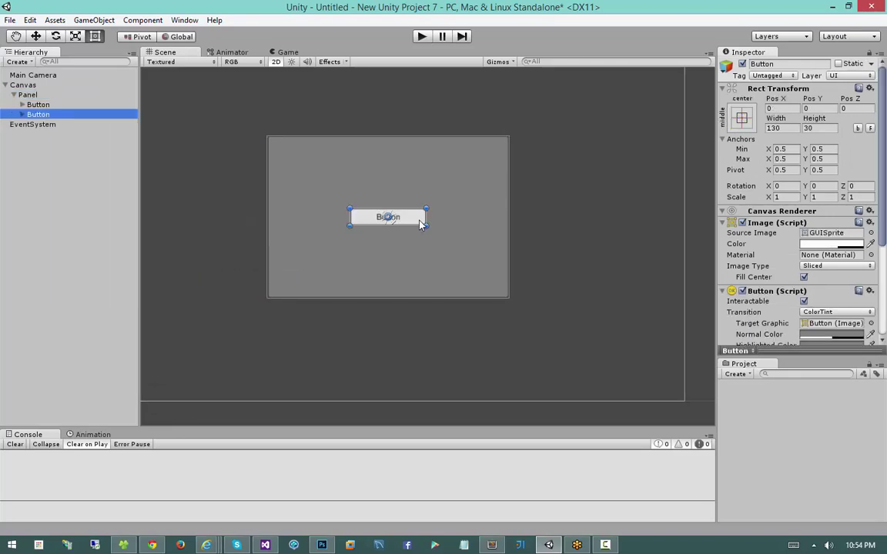
Step: Line up the two buttons in a column on the panel's left half, placing the upper one at about X -94, Y 80
{"action": "left_click_drag", "start_coordinate": [388, 217], "coordinate": [375, 179]}
{"action": "left_click_drag", "start_coordinate": [406, 218], "coordinate": [349, 241]}
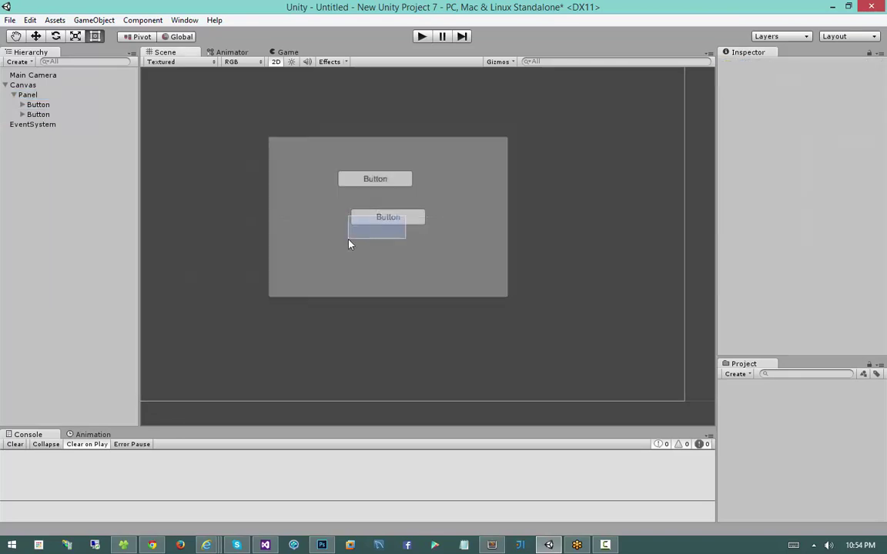
{"action": "left_click", "coordinate": [398, 226]}
{"action": "left_click_drag", "start_coordinate": [409, 223], "coordinate": [353, 238]}
{"action": "left_click", "coordinate": [400, 183]}
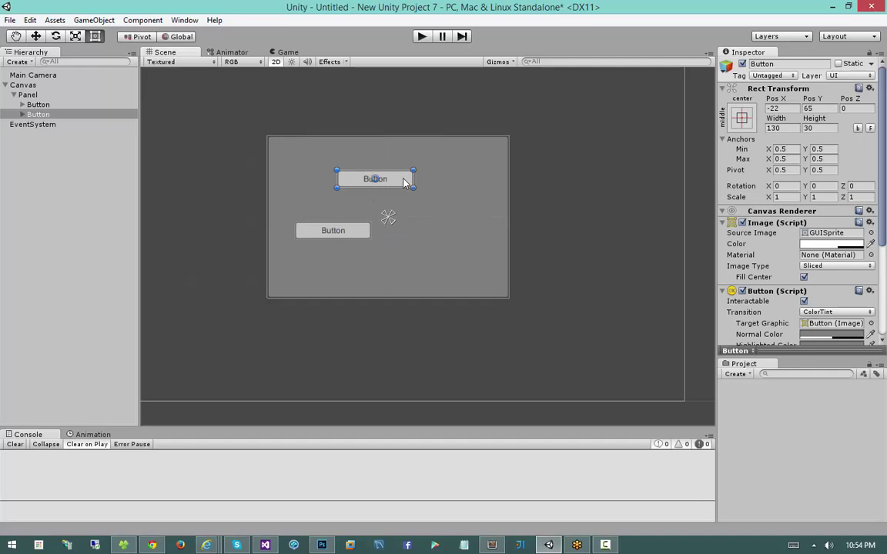
{"action": "left_click_drag", "start_coordinate": [400, 182], "coordinate": [360, 173]}
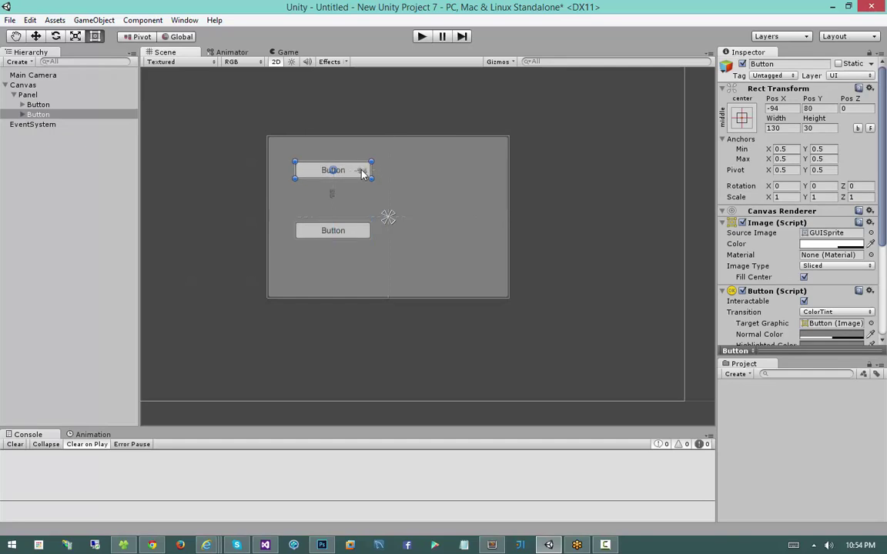
Step: Enlarge the panel to offsets of about 263.5 right and 154.5 bottom, and spread five duplicates of the upper button in two loose columns
{"action": "left_click", "coordinate": [485, 296]}
{"action": "left_click_drag", "start_coordinate": [509, 297], "coordinate": [530, 310]}
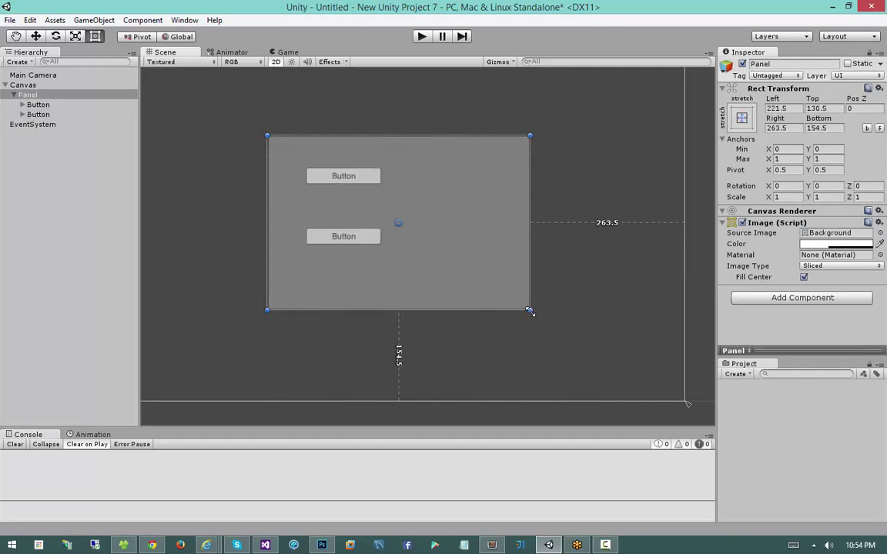
{"action": "left_click", "coordinate": [370, 178]}
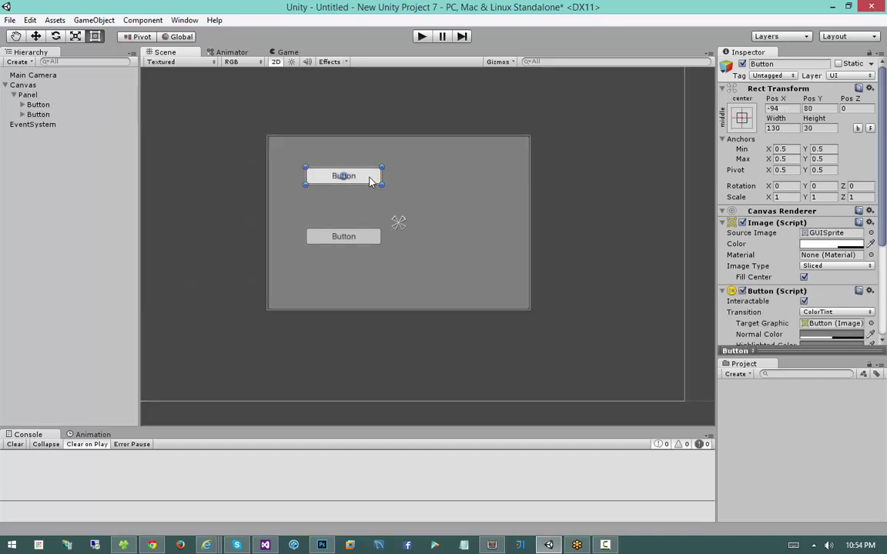
{"action": "key", "text": "ctrl+d"}
{"action": "left_click_drag", "start_coordinate": [370, 178], "coordinate": [357, 277]}
{"action": "key", "text": "ctrl+d"}
{"action": "key", "text": "ctrl+d"}
{"action": "key", "text": "ctrl+d"}
{"action": "key", "text": "ctrl+d"}
Step: Add a Grid Layout Group component to the Panel and widen the panel to a right offset of about 150
{"action": "left_click", "coordinate": [459, 279]}
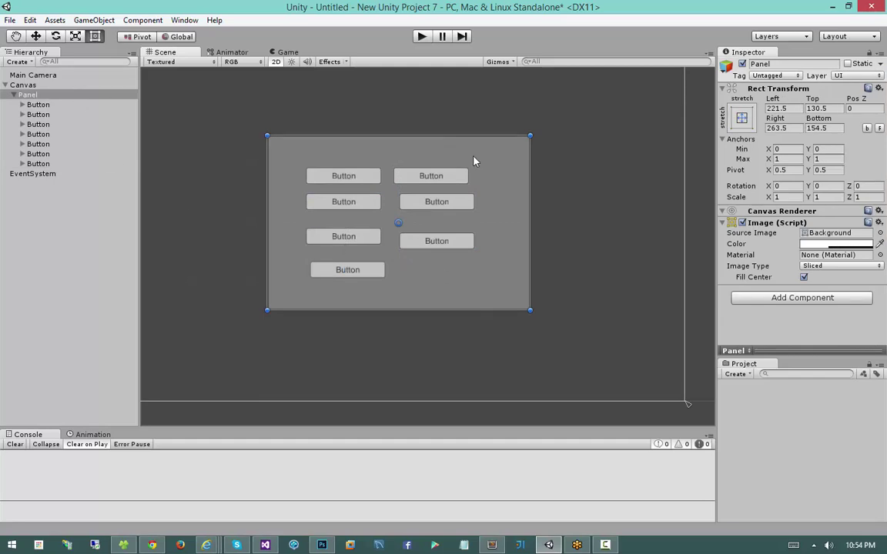
{"action": "left_click", "coordinate": [768, 297]}
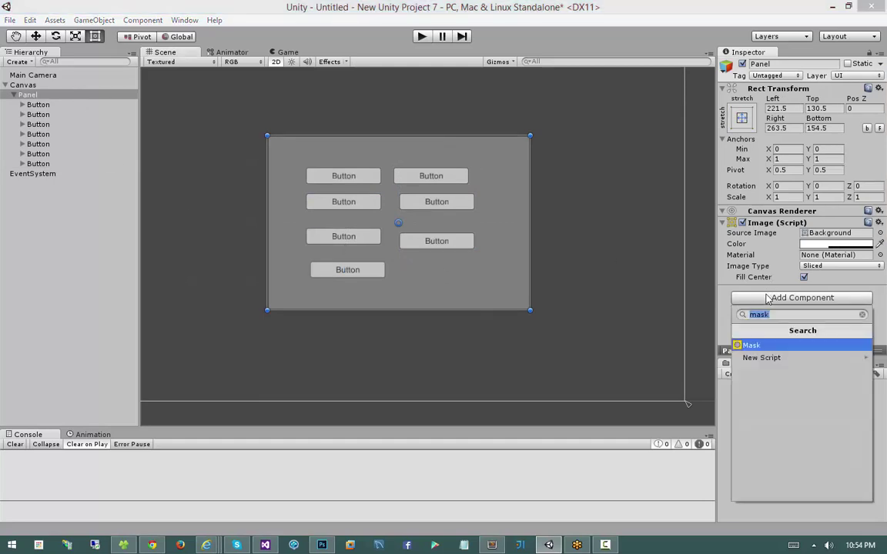
{"action": "type", "text": "grid"}
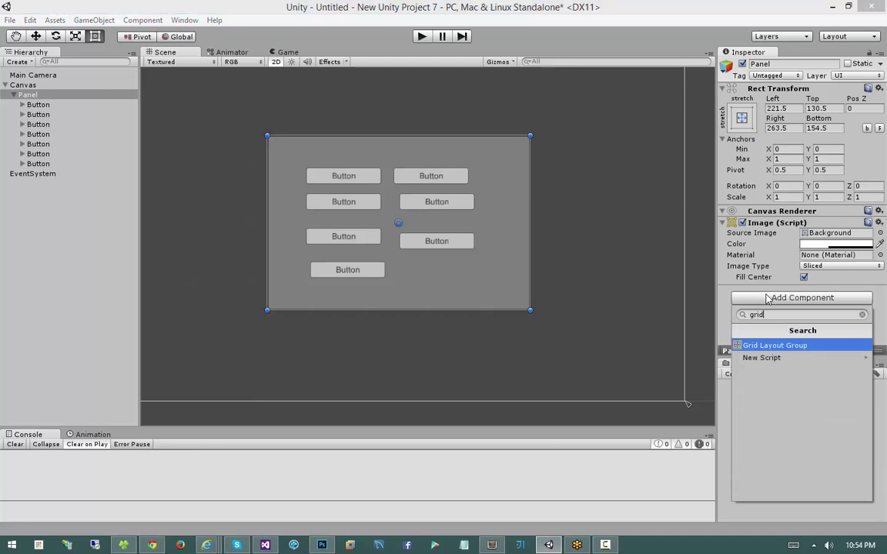
{"action": "left_click", "coordinate": [775, 346]}
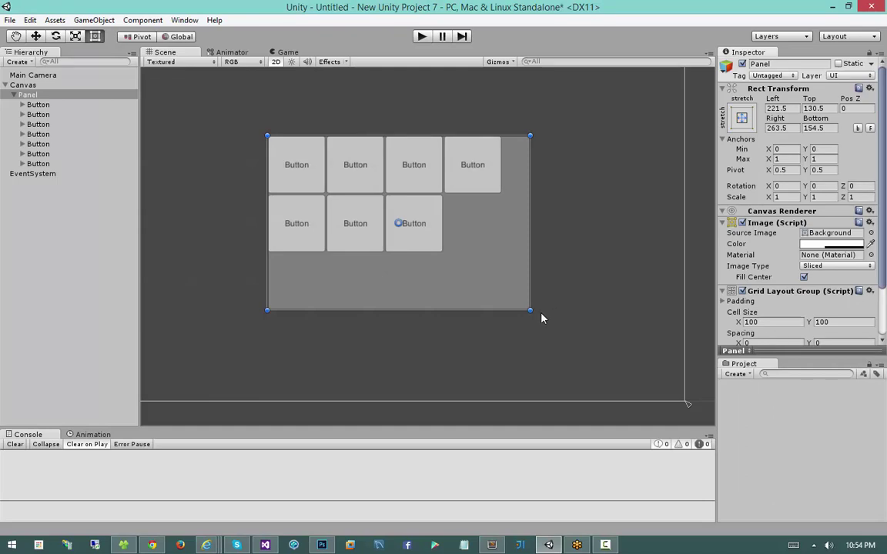
{"action": "left_click_drag", "start_coordinate": [530, 311], "coordinate": [593, 308]}
{"action": "scroll", "coordinate": [765, 323], "scroll_direction": "down", "scroll_amount": 3}
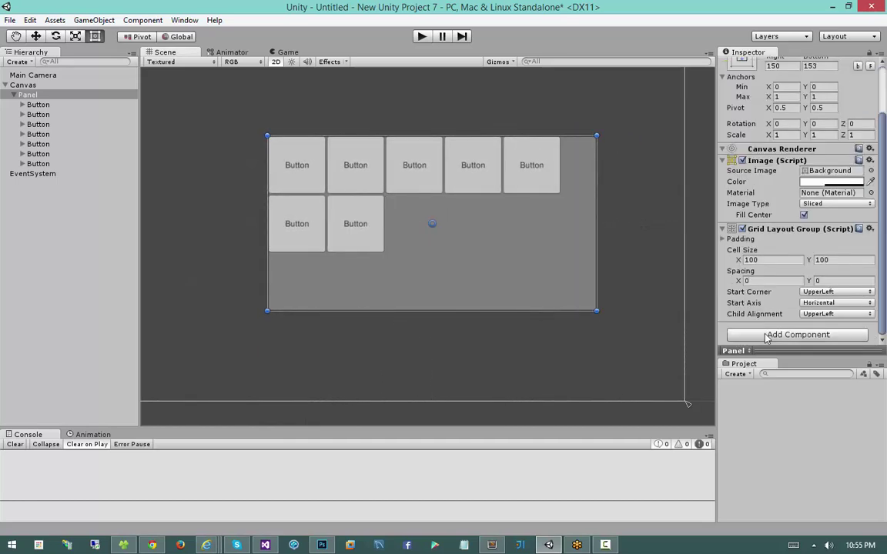
{"action": "left_click", "coordinate": [763, 337]}
{"action": "type", "text": "m"}
{"action": "key", "text": "BackSpace"}
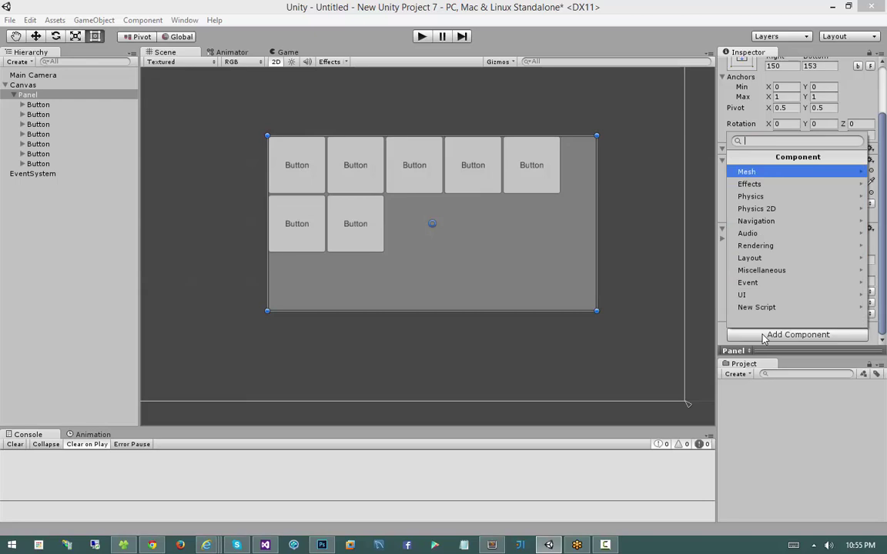
{"action": "left_click", "coordinate": [518, 249]}
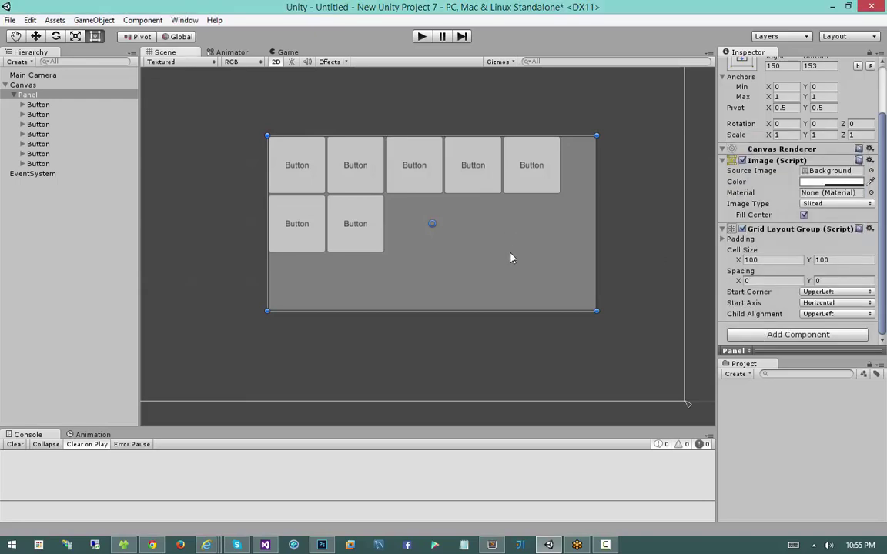
Step: Enlarge the panel slightly and reposition it on the canvas with offsets of about 196.5 left, 166.5 right and 148 bottom
{"action": "middle_click_drag", "start_coordinate": [507, 279], "coordinate": [525, 290]}
{"action": "mouse_move", "coordinate": [615, 323]}
{"action": "left_mouse_down"}
{"action": "mouse_move", "coordinate": [445, 286]}
{"action": "mouse_move", "coordinate": [431, 330]}
{"action": "mouse_move", "coordinate": [684, 309]}
{"action": "mouse_move", "coordinate": [675, 211]}
{"action": "mouse_move", "coordinate": [705, 248]}
{"action": "mouse_move", "coordinate": [633, 314]}
{"action": "mouse_move", "coordinate": [620, 339]}
{"action": "left_mouse_up"}
{"action": "left_click_drag", "start_coordinate": [549, 293], "coordinate": [535, 277]}
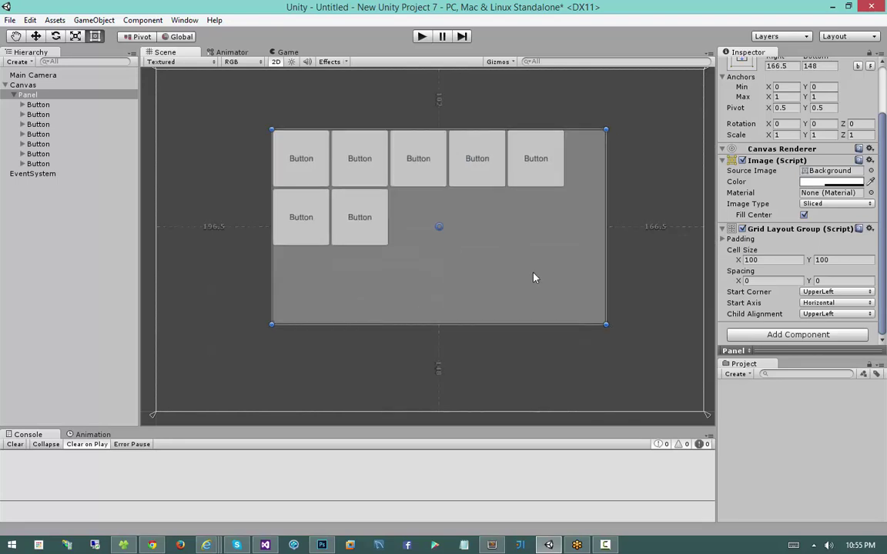
{"action": "middle_click_drag", "start_coordinate": [535, 277], "coordinate": [545, 287]}
Step: Try the grid's Start Corner options UpperRight, LowerRight and LowerLeft, and set it back to UpperLeft
{"action": "left_click", "coordinate": [822, 293]}
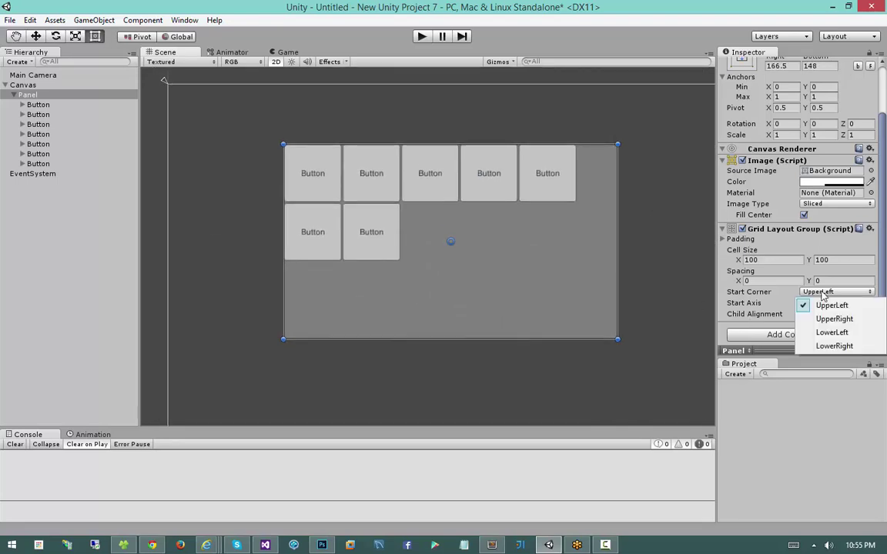
{"action": "left_click", "coordinate": [834, 319]}
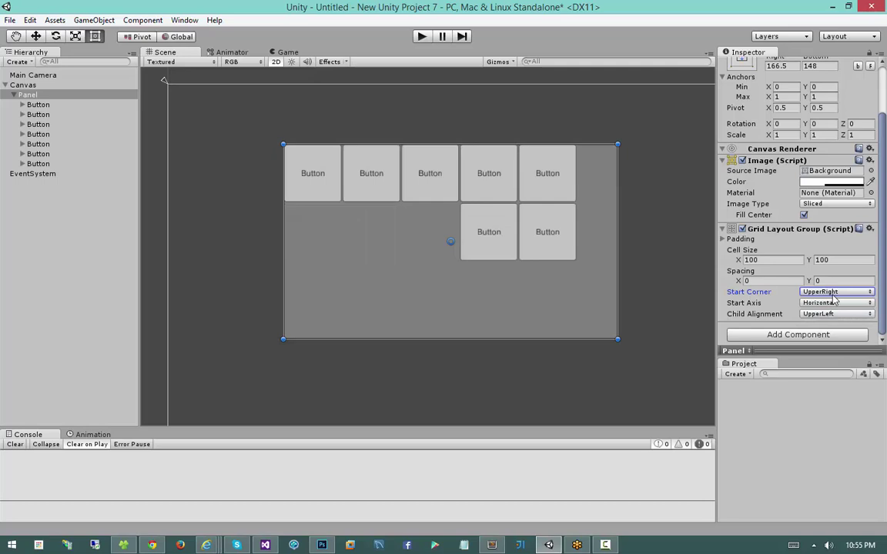
{"action": "left_click", "coordinate": [835, 292]}
{"action": "left_click", "coordinate": [845, 346]}
{"action": "left_click", "coordinate": [835, 292]}
{"action": "left_click", "coordinate": [833, 332]}
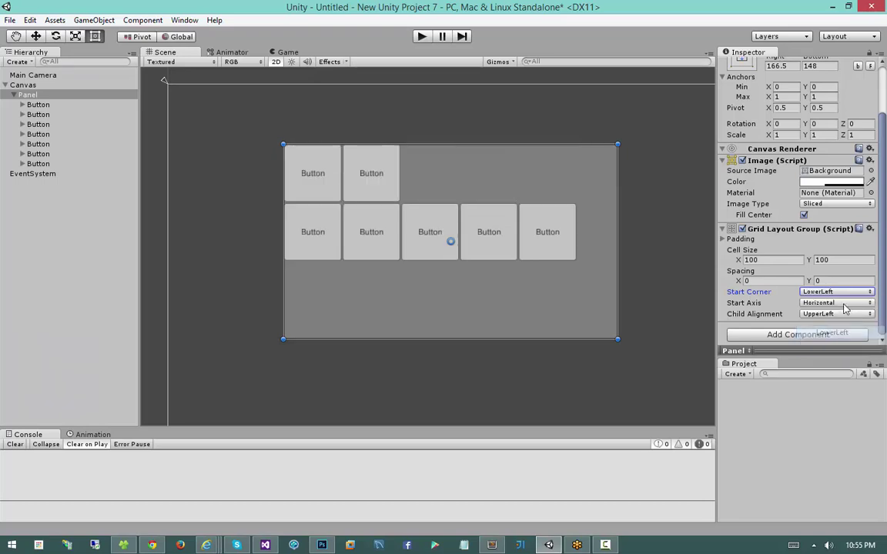
{"action": "left_click", "coordinate": [836, 292]}
{"action": "left_click", "coordinate": [838, 306]}
{"action": "left_click", "coordinate": [835, 292]}
{"action": "left_click", "coordinate": [835, 319]}
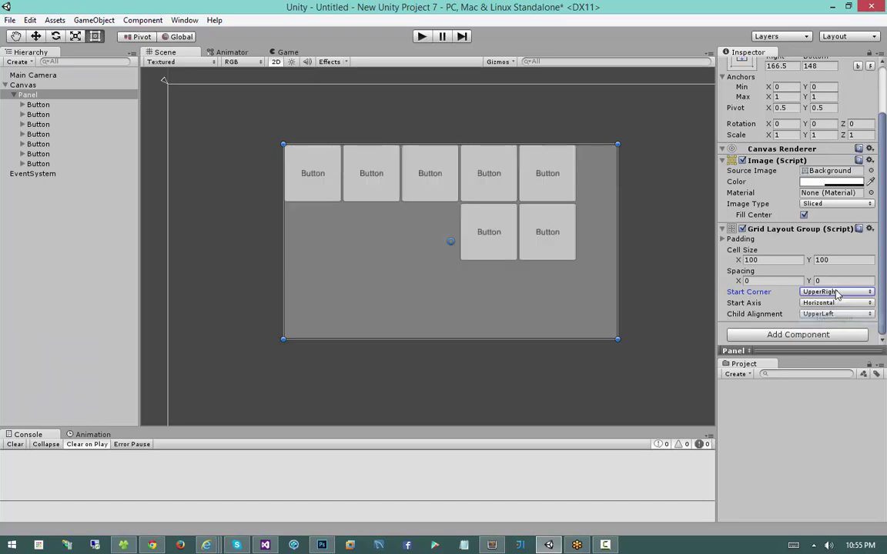
{"action": "left_click", "coordinate": [835, 293]}
{"action": "left_click", "coordinate": [838, 306]}
Step: Try the Vertical Start Axis on the Grid Layout Group and set it back to Horizontal
{"action": "left_click", "coordinate": [838, 303]}
{"action": "left_click", "coordinate": [834, 329]}
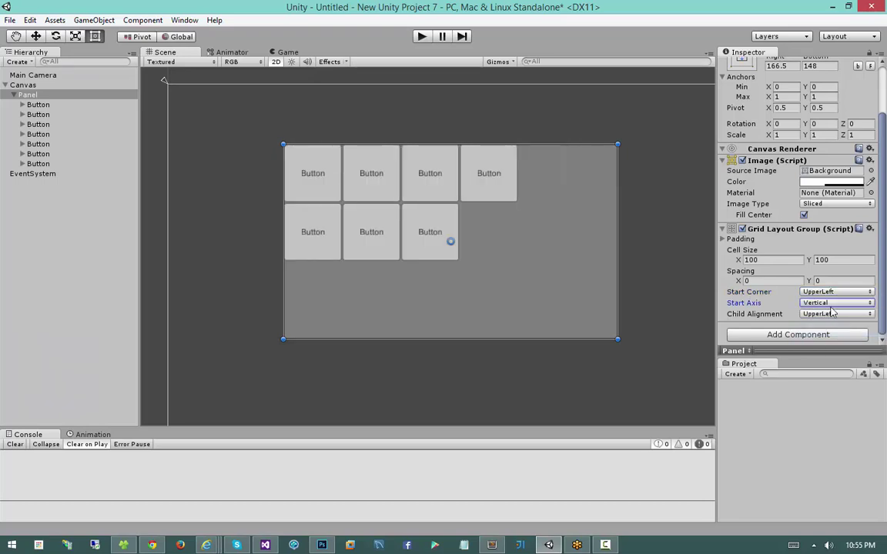
{"action": "left_click", "coordinate": [833, 304]}
{"action": "left_click", "coordinate": [833, 316]}
Step: Set the grid's Child Alignment to UpperCenter and narrow the panel to a right offset of about 223
{"action": "left_click", "coordinate": [835, 314]}
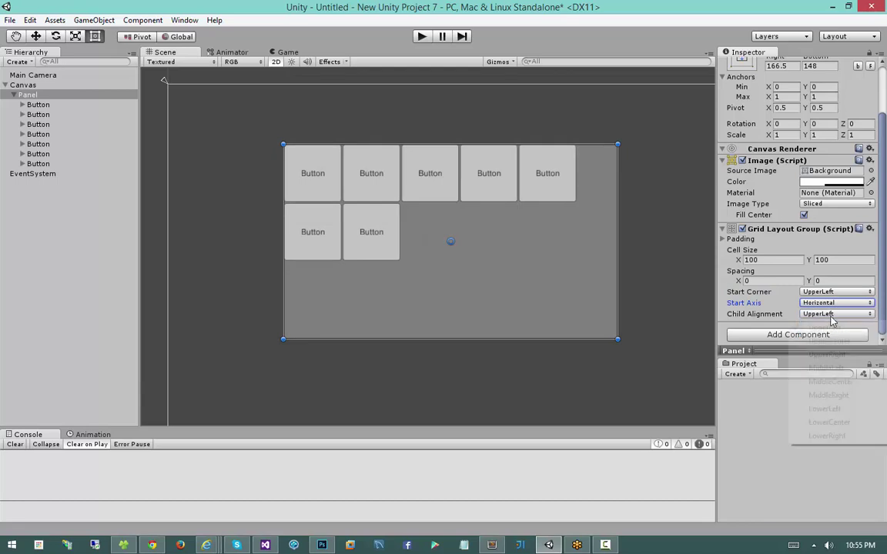
{"action": "left_click", "coordinate": [843, 343]}
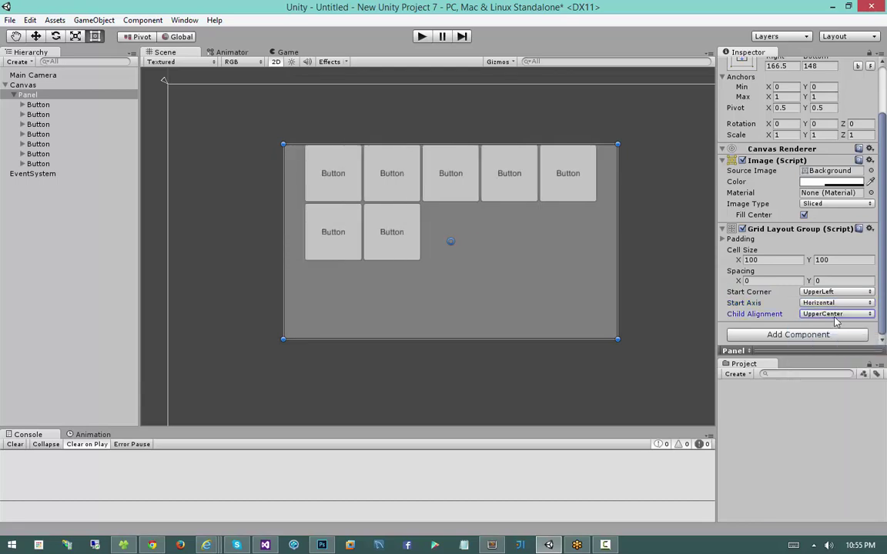
{"action": "left_click", "coordinate": [837, 316]}
{"action": "left_click", "coordinate": [560, 255]}
{"action": "left_click_drag", "start_coordinate": [613, 256], "coordinate": [585, 244]}
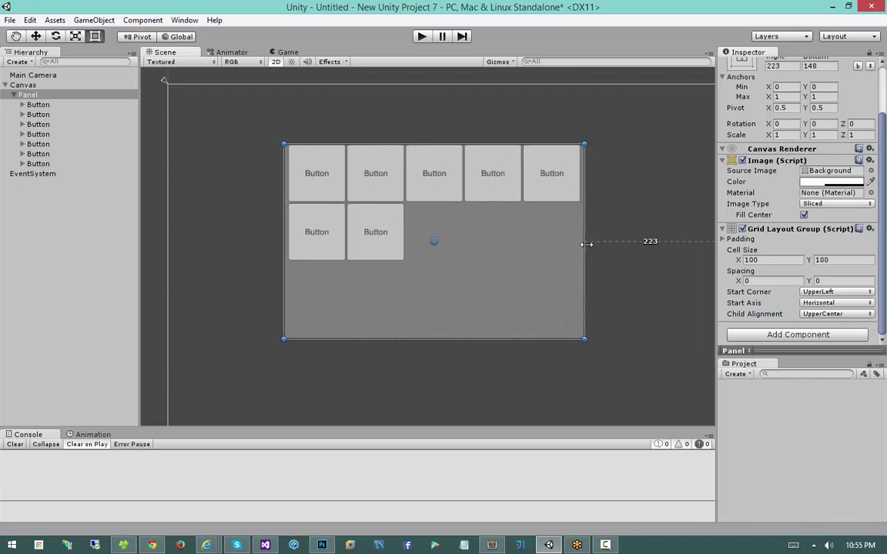
Step: Try a grid cell size of 50 by 50, set it to 100 by 50, and narrow the panel to about 297.5 right offset
{"action": "left_click", "coordinate": [776, 263]}
{"action": "type", "text": "50"}
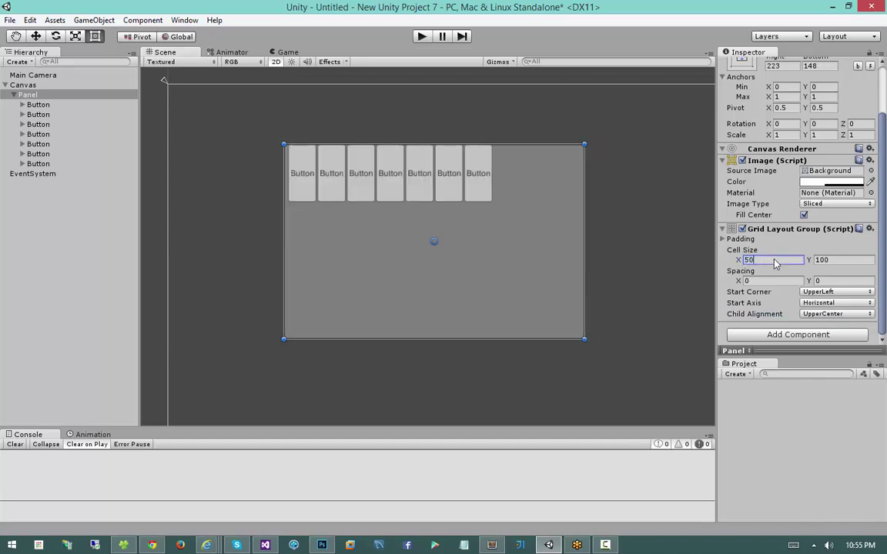
{"action": "key", "text": "Tab"}
{"action": "type", "text": "50"}
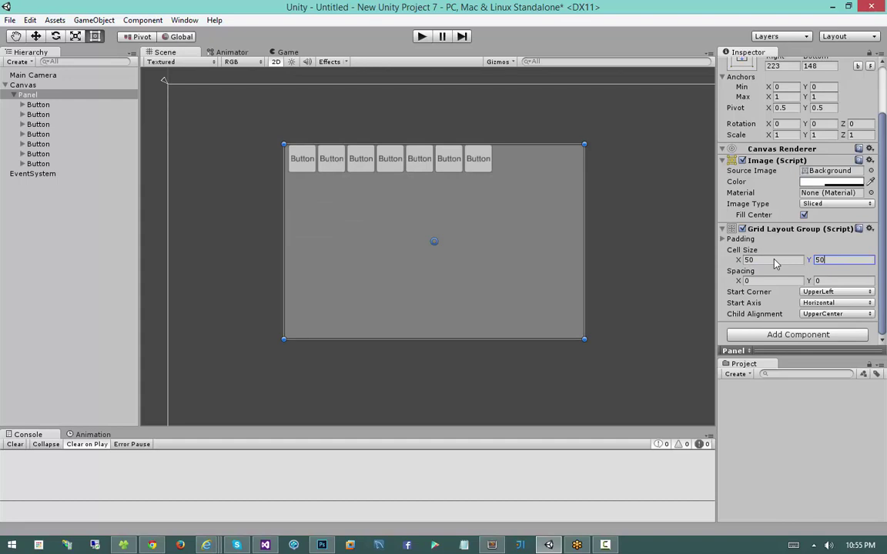
{"action": "left_click", "coordinate": [775, 263]}
{"action": "type", "text": "100"}
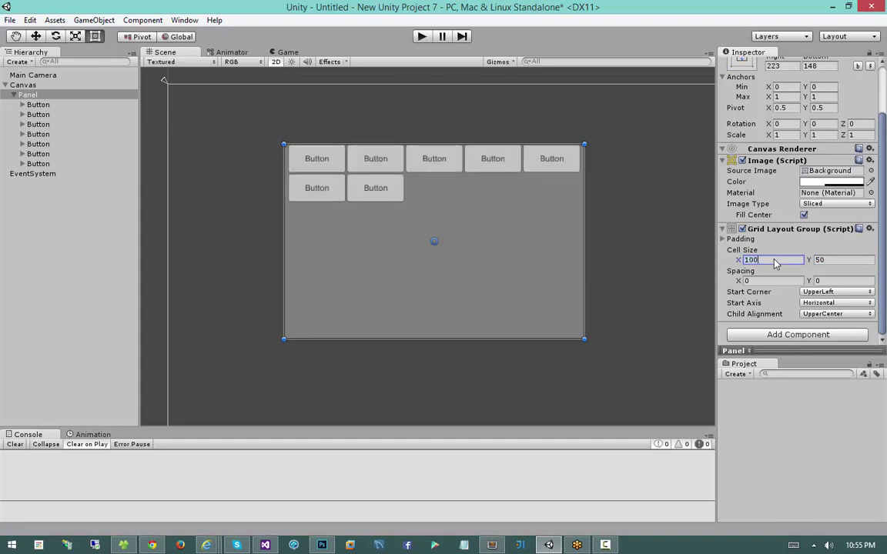
{"action": "left_click_drag", "start_coordinate": [585, 198], "coordinate": [530, 198]}
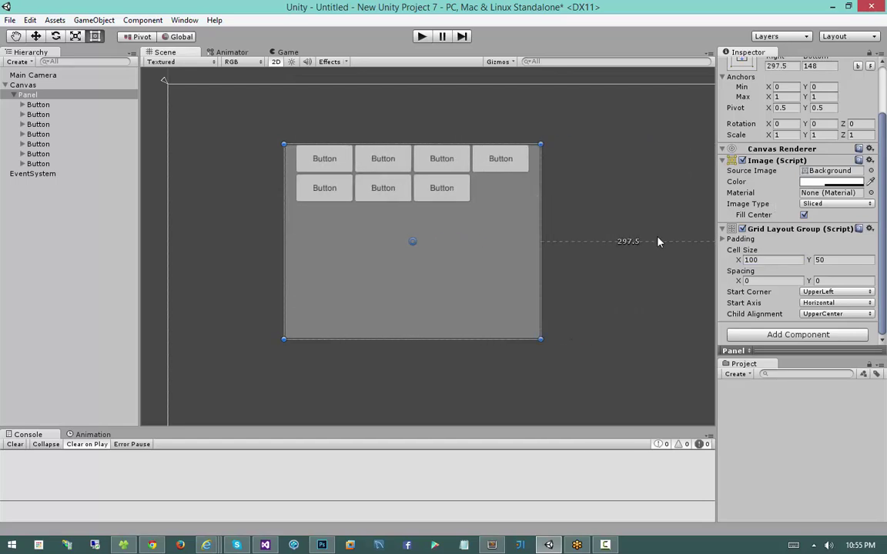
Step: Set the grid's X and Y spacing to 5 and enlarge the panel to offsets of about 274 right and 142 bottom
{"action": "left_click", "coordinate": [774, 281]}
{"action": "type", "text": "5"}
{"action": "key", "text": "Tab"}
{"action": "type", "text": "5"}
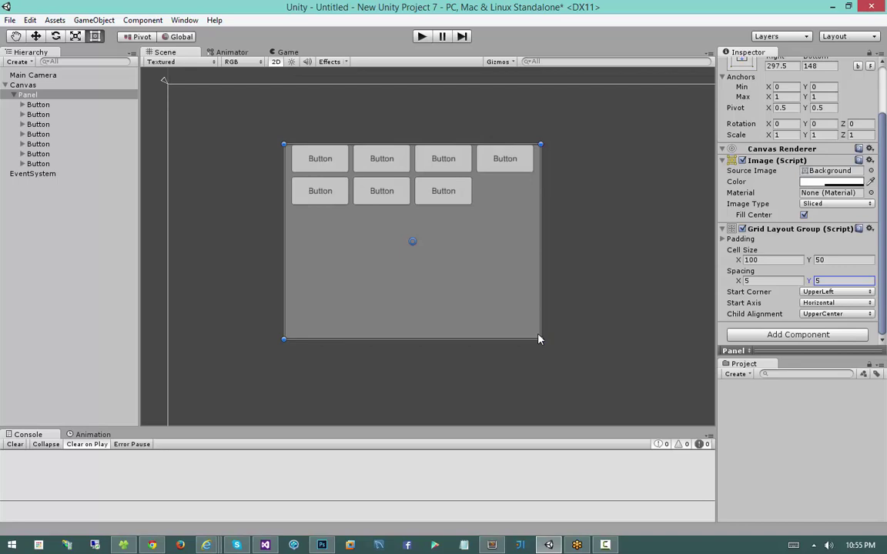
{"action": "mouse_move", "coordinate": [539, 339]}
{"action": "left_mouse_down"}
{"action": "mouse_move", "coordinate": [572, 362]}
{"action": "mouse_move", "coordinate": [554, 342]}
{"action": "left_mouse_up"}
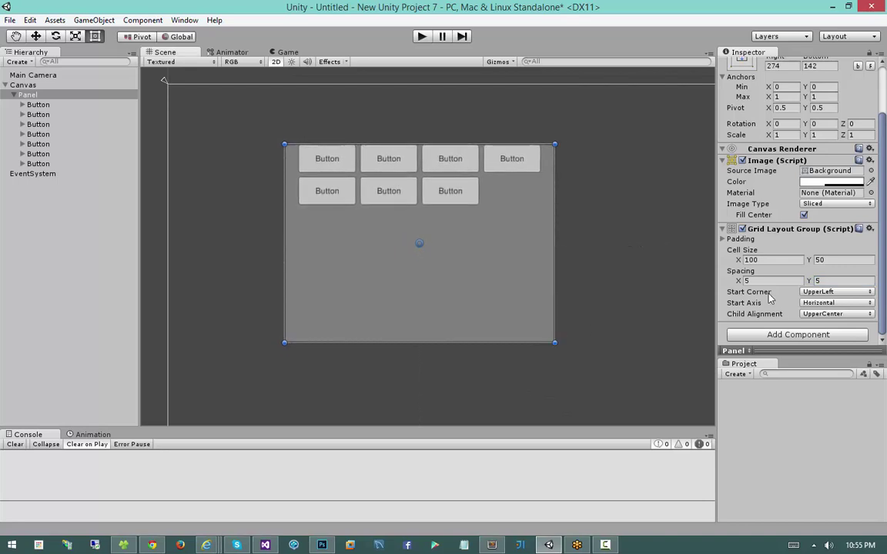
Step: Set the Grid Layout Group's top padding to 10
{"action": "left_click", "coordinate": [737, 241]}
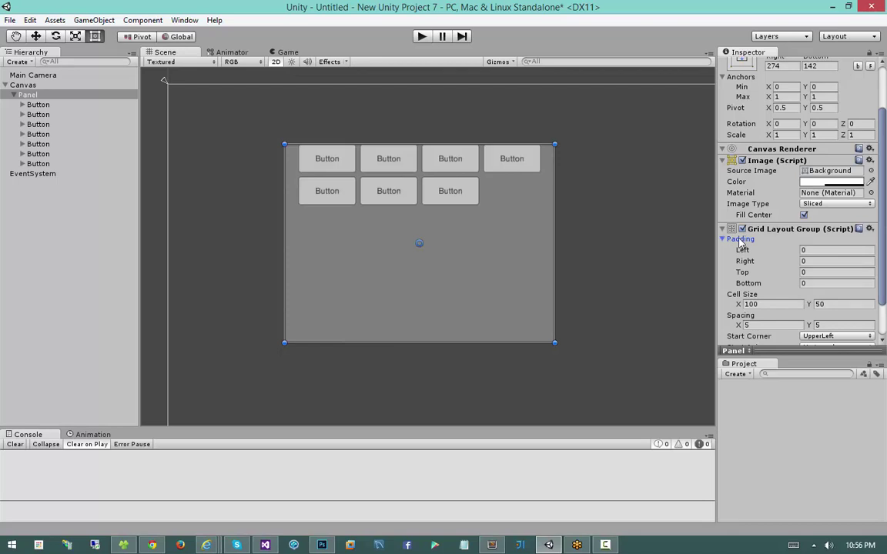
{"action": "left_click", "coordinate": [819, 273]}
{"action": "type", "text": "10"}
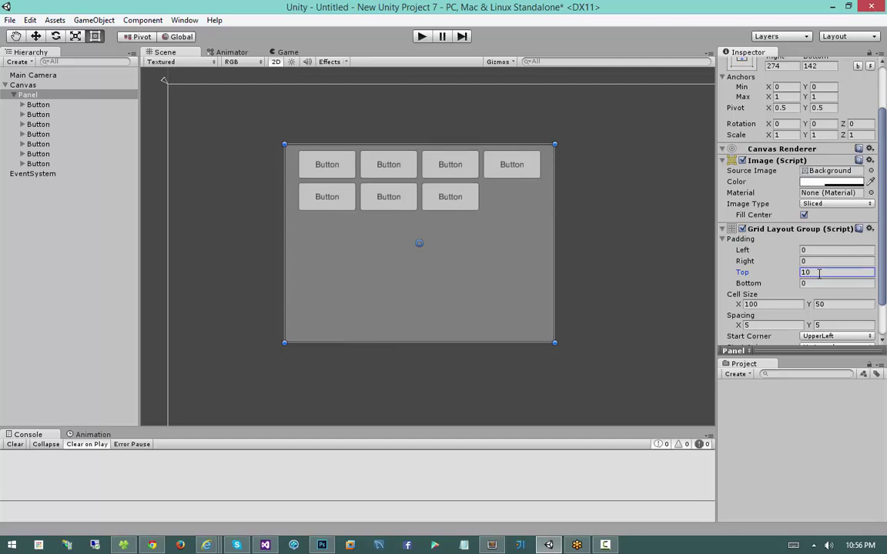
Step: Move the panel to the canvas's upper-left corner, about 21.5 from the left and 19.5 from the top, and shrink it to fit three columns
{"action": "mouse_move", "coordinate": [553, 344]}
{"action": "left_mouse_down"}
{"action": "mouse_move", "coordinate": [447, 284]}
{"action": "mouse_move", "coordinate": [618, 342]}
{"action": "mouse_move", "coordinate": [712, 328]}
{"action": "mouse_move", "coordinate": [509, 326]}
{"action": "mouse_move", "coordinate": [559, 354]}
{"action": "left_mouse_up"}
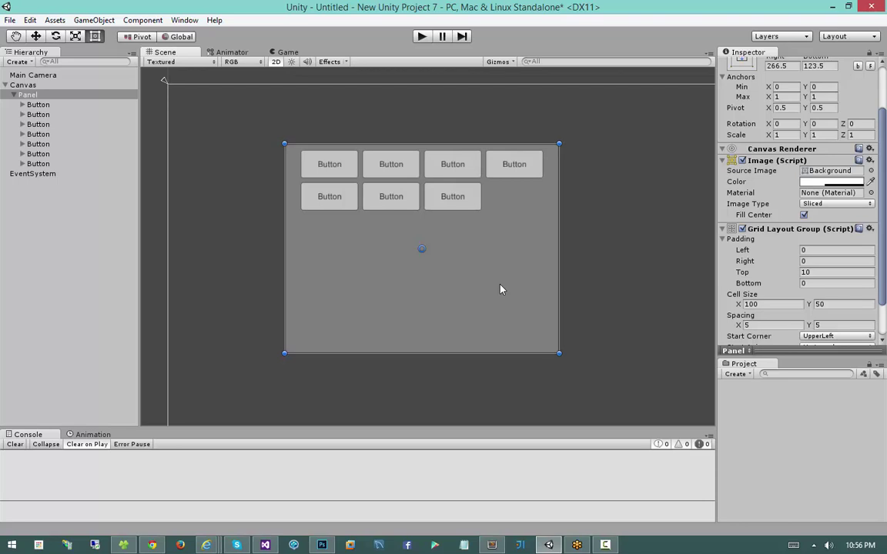
{"action": "left_click_drag", "start_coordinate": [500, 289], "coordinate": [395, 242]}
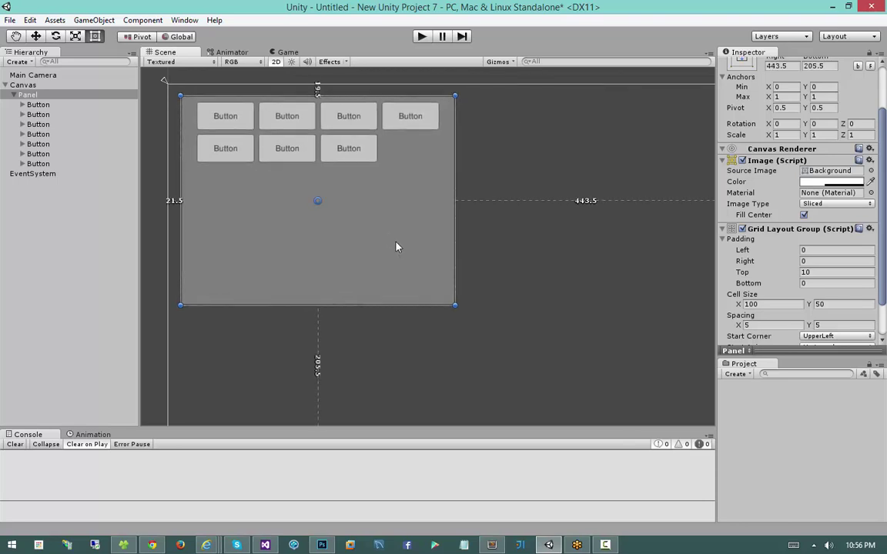
{"action": "left_click_drag", "start_coordinate": [455, 307], "coordinate": [393, 211]}
Step: Add a second panel to the Canvas and resize it to offsets of about 395 left, 182 top, 69 right and 144 bottom
{"action": "left_click", "coordinate": [54, 85]}
{"action": "right_click", "coordinate": [56, 84]}
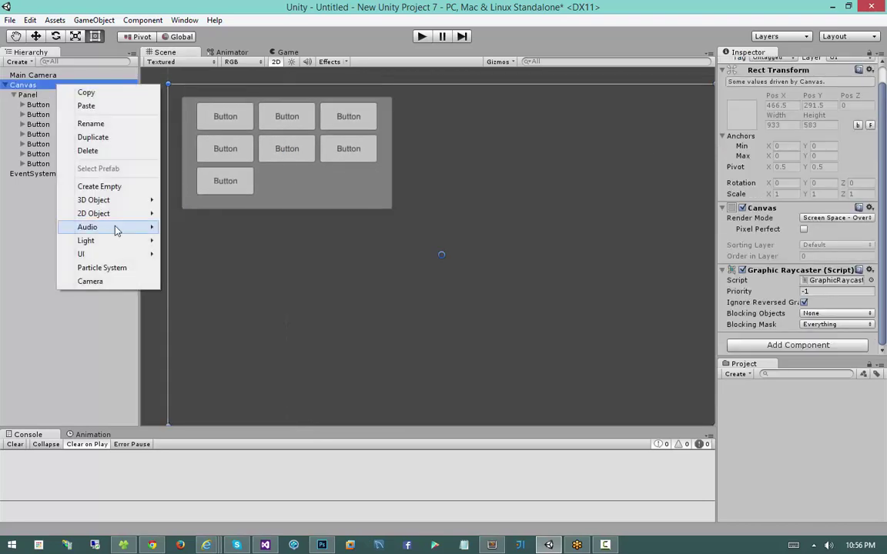
{"action": "mouse_move", "coordinate": [113, 257]}
{"action": "left_click", "coordinate": [189, 255]}
{"action": "key", "text": "f"}
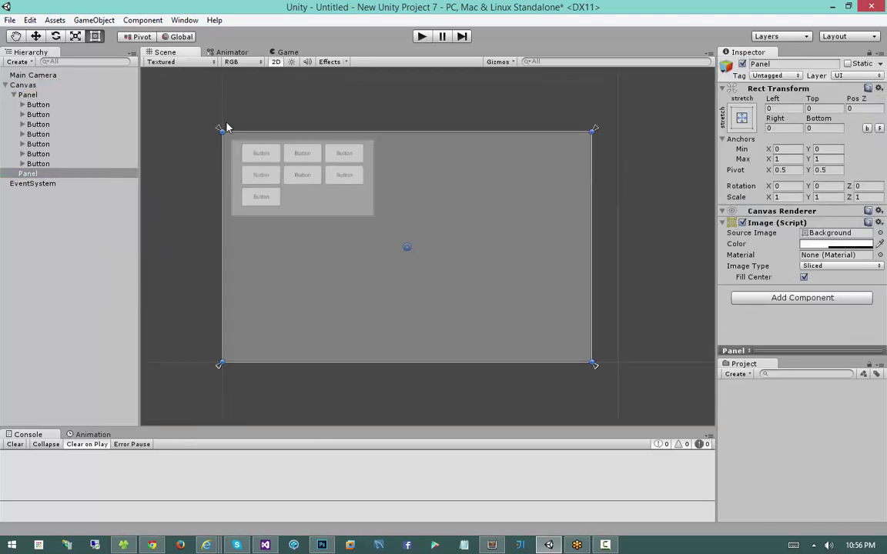
{"action": "left_click_drag", "start_coordinate": [220, 132], "coordinate": [428, 254]}
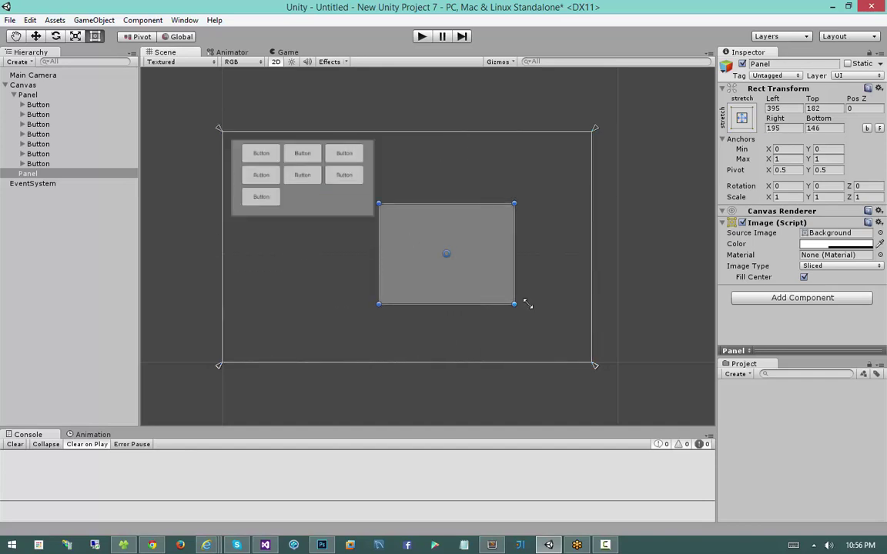
{"action": "left_click_drag", "start_coordinate": [523, 304], "coordinate": [565, 306]}
Step: Add a button to the second panel, duplicate it to make four, and scatter the buttons across the panel
{"action": "scroll", "coordinate": [470, 240], "scroll_direction": "up", "scroll_amount": 4}
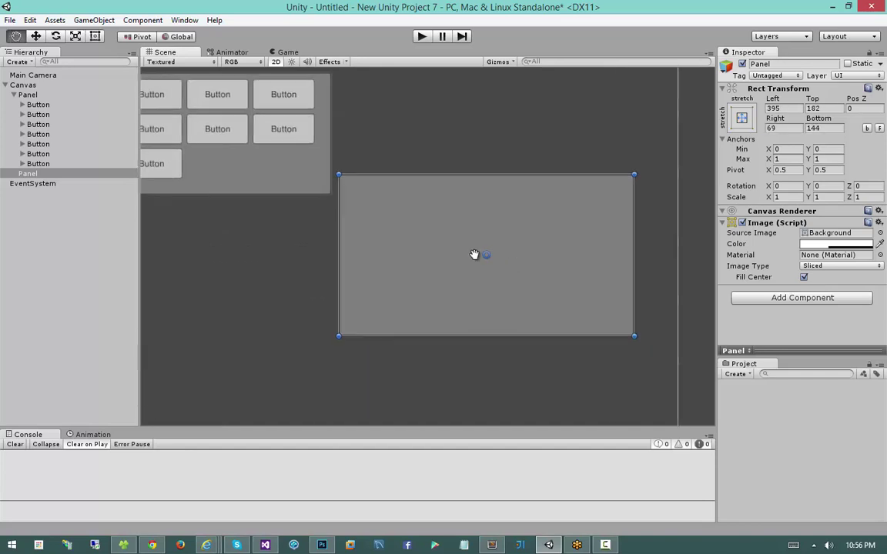
{"action": "right_click", "coordinate": [61, 174]}
{"action": "mouse_move", "coordinate": [123, 343]}
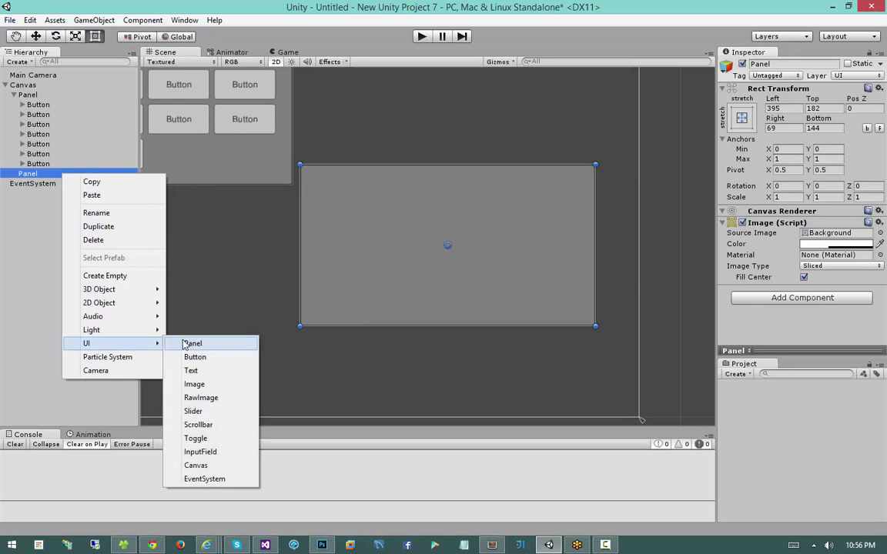
{"action": "left_click", "coordinate": [194, 356]}
{"action": "left_click_drag", "start_coordinate": [415, 245], "coordinate": [496, 221]}
{"action": "key", "text": "ctrl+d"}
{"action": "key", "text": "ctrl+d"}
{"action": "left_click_drag", "start_coordinate": [389, 277], "coordinate": [508, 245]}
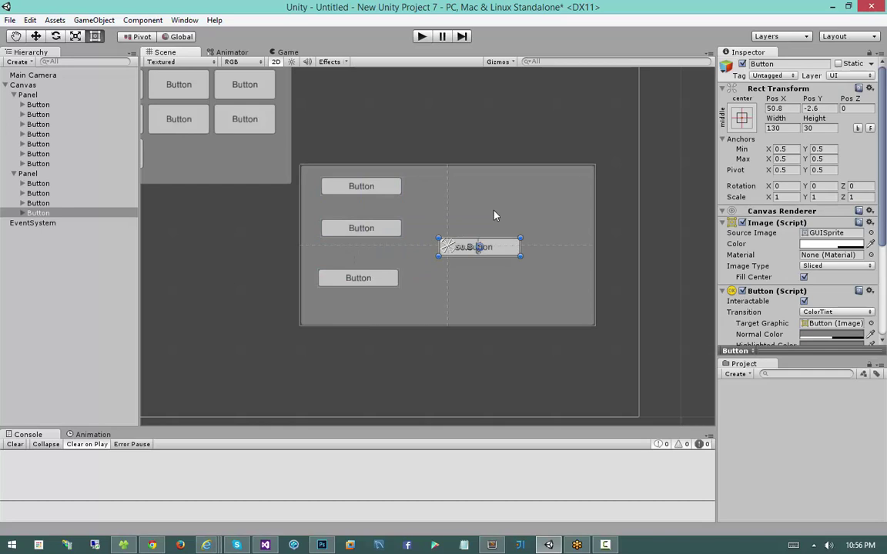
Step: Add a Horizontal Layout Group to the second panel and reshape it to offsets of about 383.5 left, 214.85 top, 72.7 right and 214.85 bottom
{"action": "left_click", "coordinate": [493, 212]}
{"action": "left_click", "coordinate": [764, 298]}
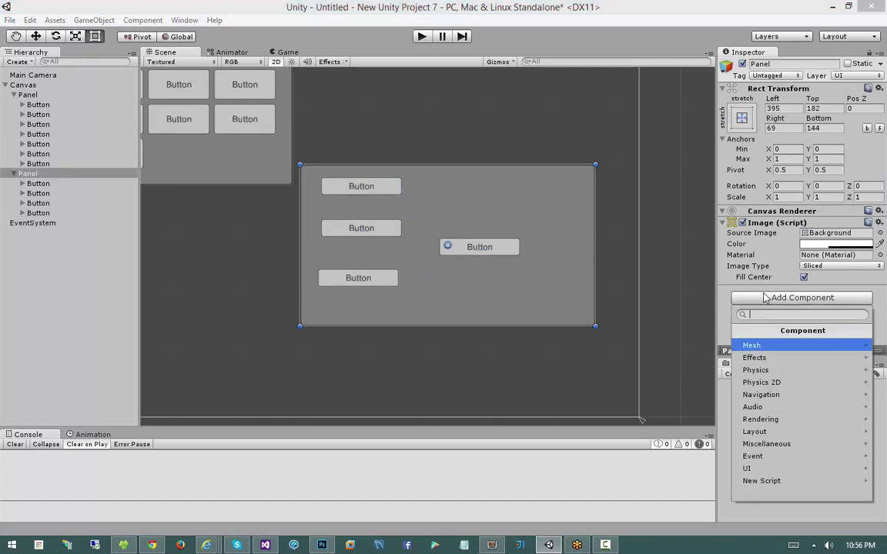
{"action": "type", "text": "layout"}
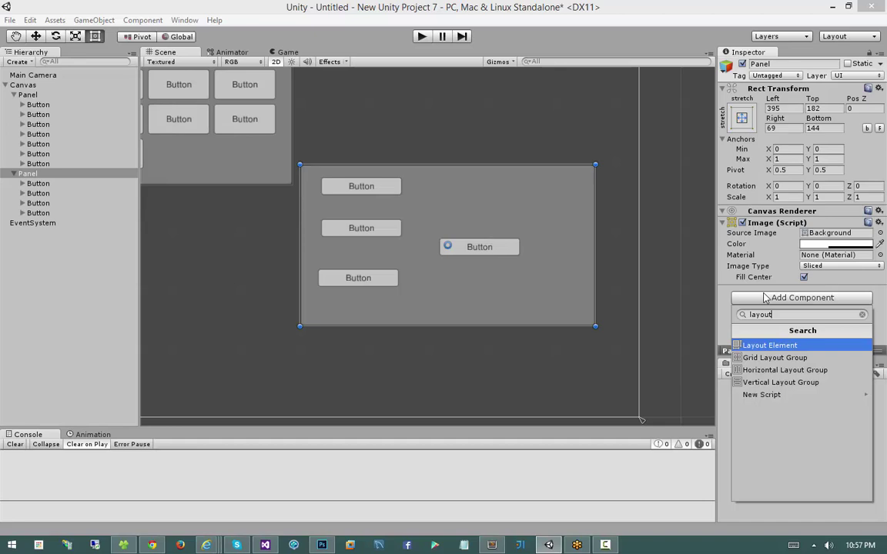
{"action": "key", "text": "Down"}
{"action": "key", "text": "Down"}
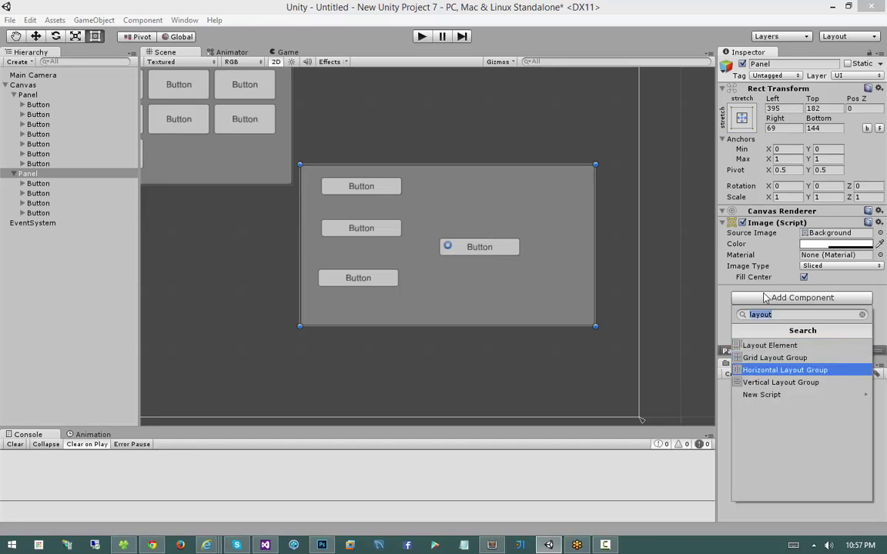
{"action": "key", "text": "Down"}
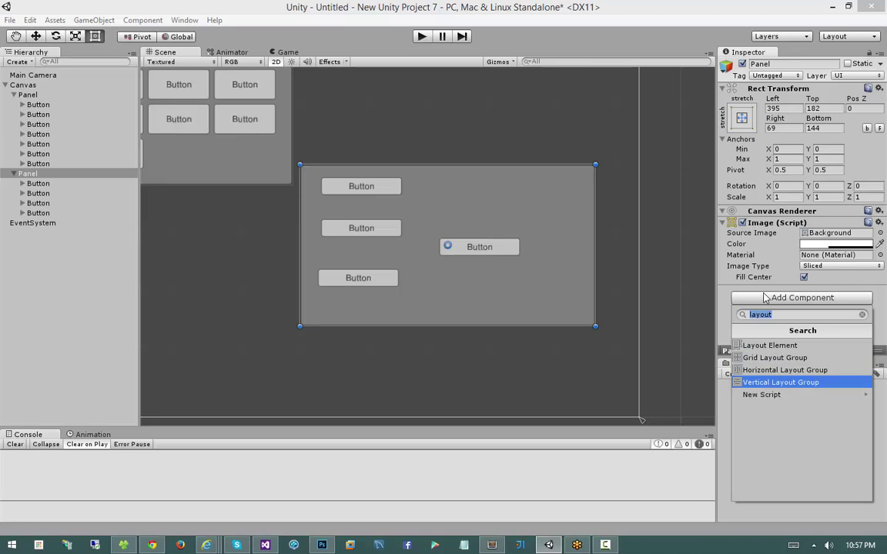
{"action": "key", "text": "Up"}
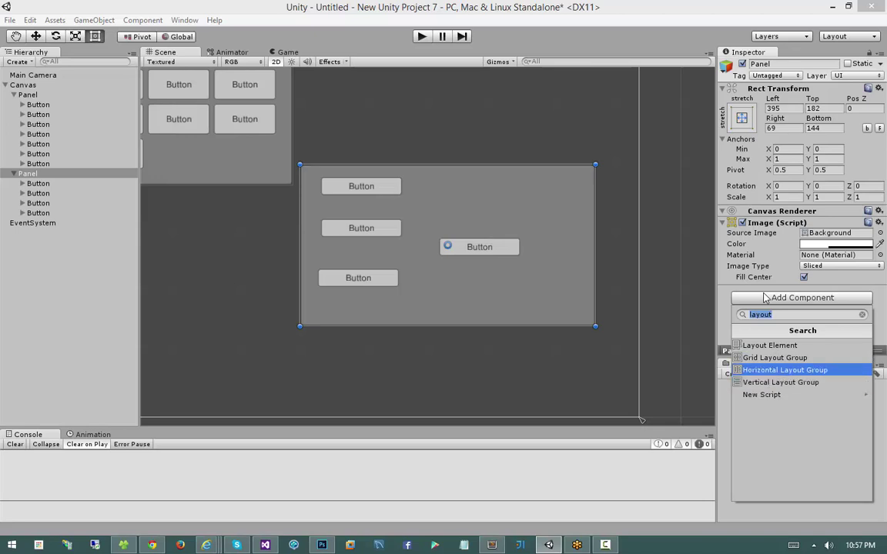
{"action": "key", "text": "Return"}
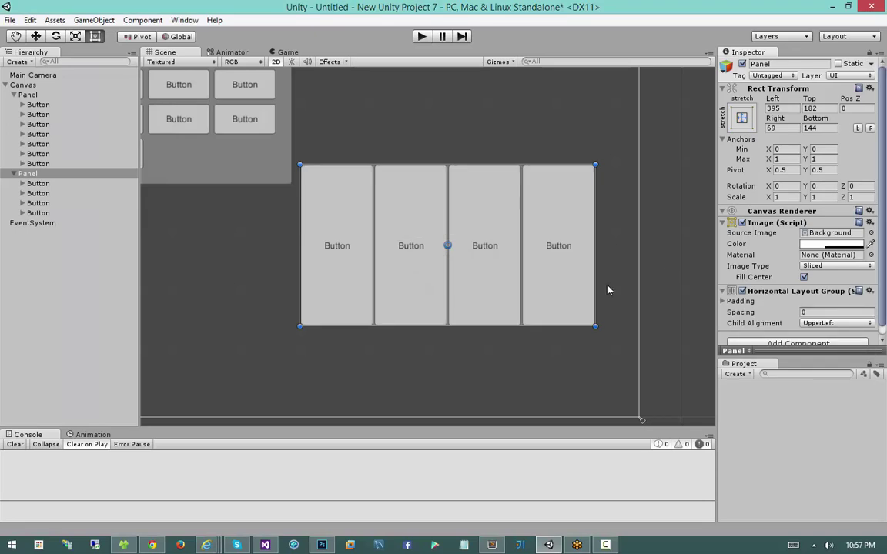
{"action": "left_click_drag", "start_coordinate": [592, 327], "coordinate": [599, 260]}
{"action": "left_click_drag", "start_coordinate": [501, 202], "coordinate": [495, 230]}
Step: Set the Horizontal Layout Group's left, right, top and bottom padding and its spacing to 10
{"action": "left_click", "coordinate": [741, 301]}
{"action": "left_click", "coordinate": [809, 312]}
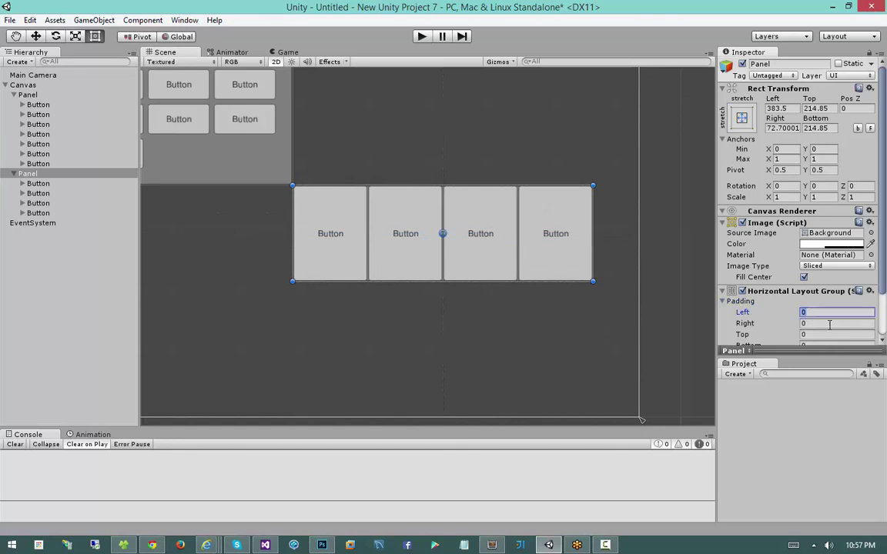
{"action": "scroll", "coordinate": [827, 327], "scroll_direction": "down", "scroll_amount": 2}
{"action": "type", "text": "10\t10"}
{"action": "key", "text": "Tab"}
{"action": "type", "text": "10"}
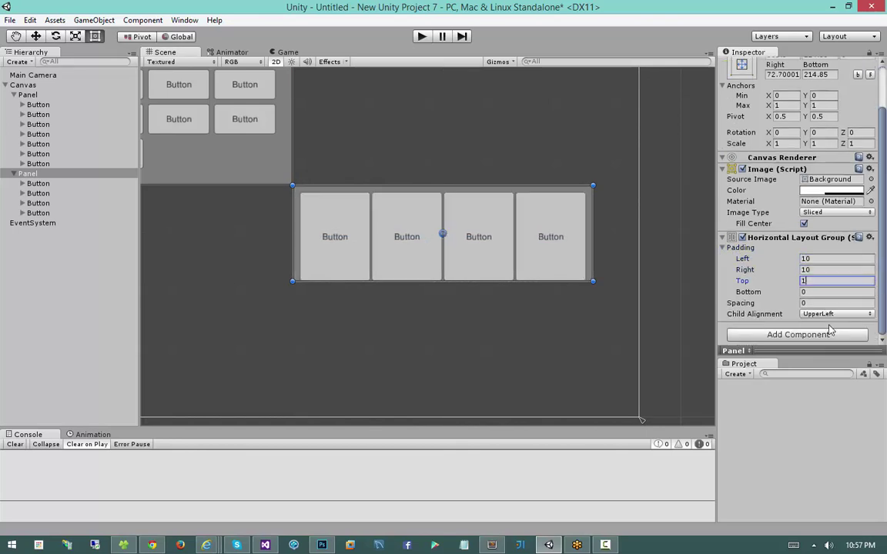
{"action": "key", "text": "Tab"}
{"action": "type", "text": "10"}
{"action": "key", "text": "Tab"}
{"action": "type", "text": "10"}
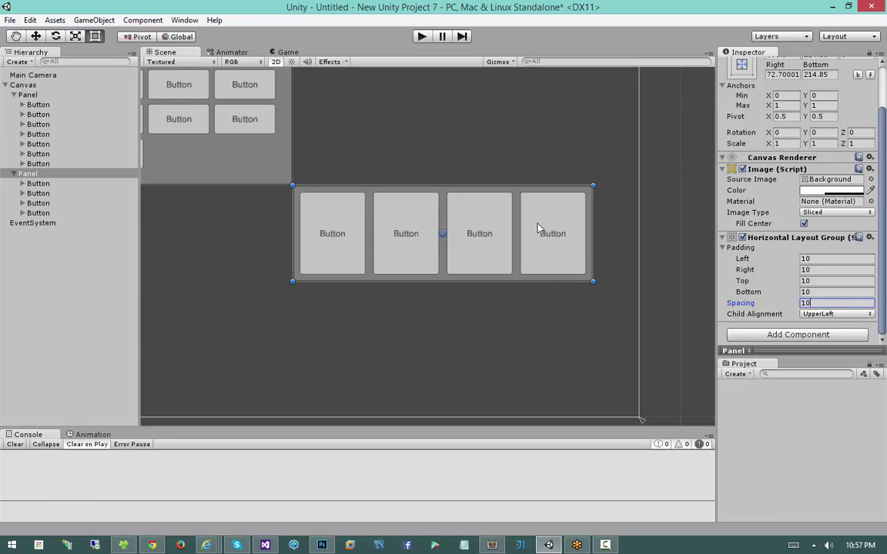
Step: Move the second panel down and resize it to offsets of about 374.7 left, 248.15 top, 46.3 right and 209.95 bottom
{"action": "left_click_drag", "start_coordinate": [539, 228], "coordinate": [541, 250]}
{"action": "mouse_move", "coordinate": [590, 297]}
{"action": "left_mouse_down"}
{"action": "mouse_move", "coordinate": [542, 245]}
{"action": "mouse_move", "coordinate": [570, 301]}
{"action": "mouse_move", "coordinate": [603, 271]}
{"action": "mouse_move", "coordinate": [601, 283]}
{"action": "left_mouse_up"}
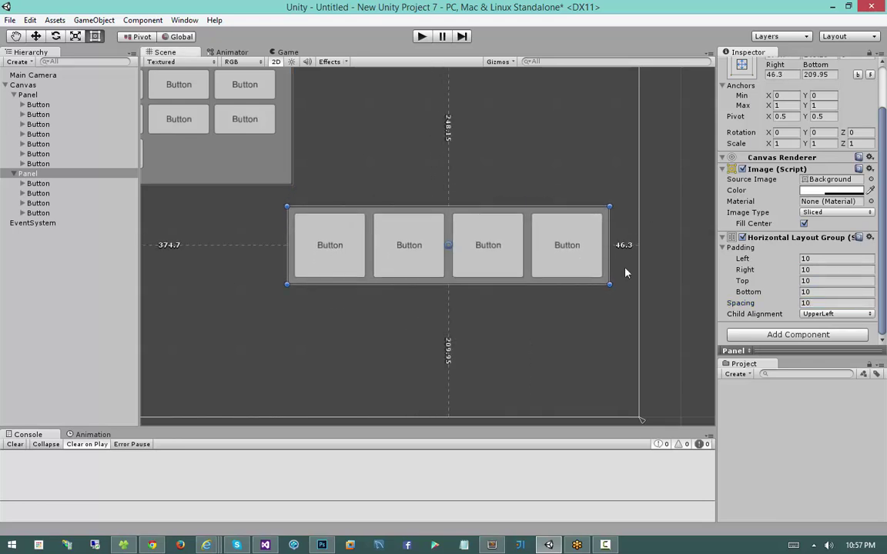
Step: Try the Horizontal Layout Group's Child Alignment options UpperCenter and MiddleLeft, and set it back to UpperLeft
{"action": "left_click", "coordinate": [836, 314]}
{"action": "left_click", "coordinate": [746, 341]}
{"action": "left_click", "coordinate": [822, 315]}
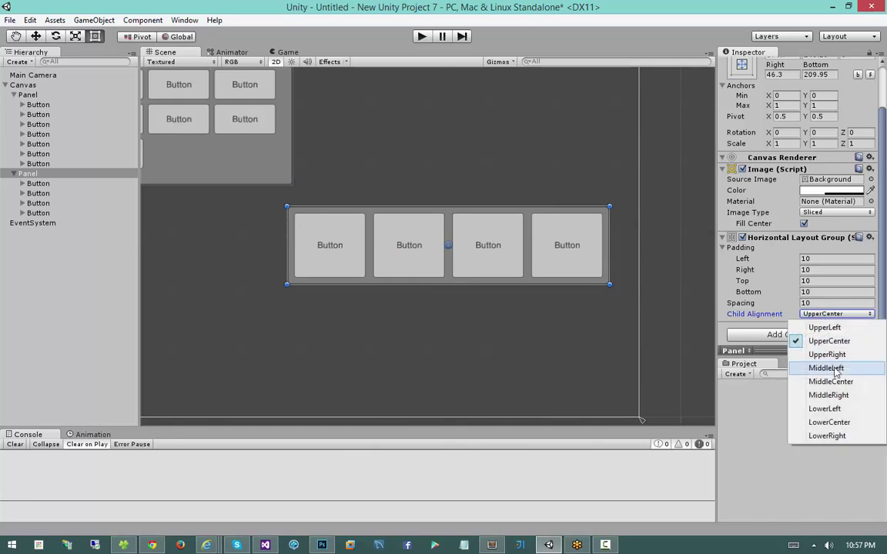
{"action": "left_click", "coordinate": [827, 368]}
{"action": "left_click", "coordinate": [835, 314]}
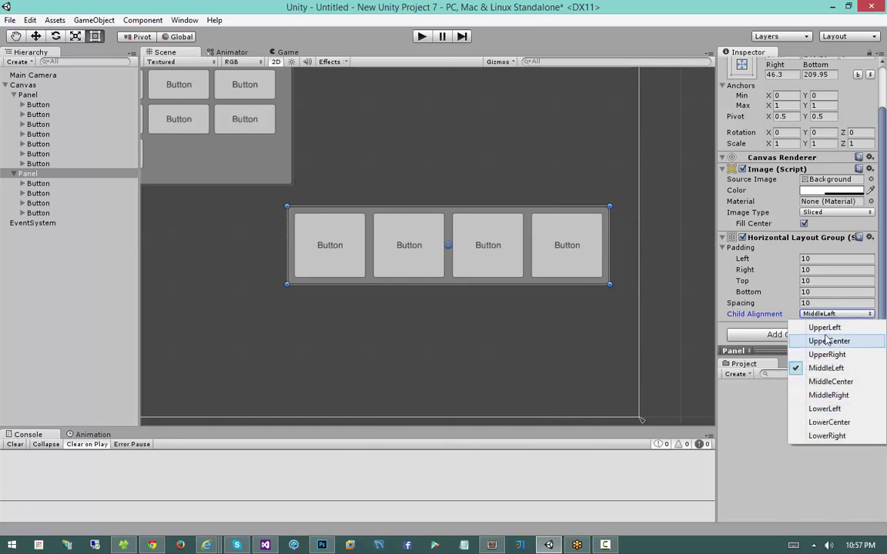
{"action": "left_click", "coordinate": [820, 328]}
Step: Move the horizontal button panel left on the canvas, below the grid panel
{"action": "middle_click_drag", "start_coordinate": [559, 266], "coordinate": [616, 269]}
{"action": "key", "text": "t"}
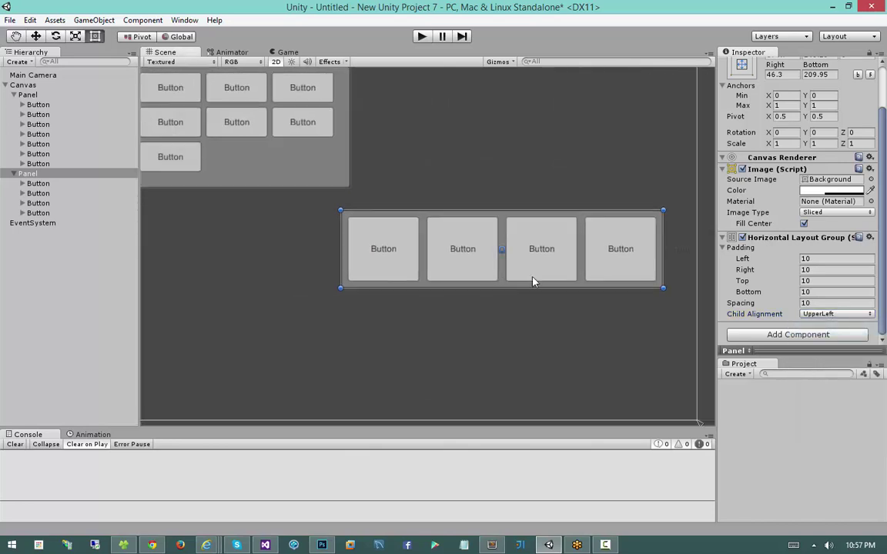
{"action": "left_click_drag", "start_coordinate": [592, 265], "coordinate": [483, 289]}
{"action": "left_click", "coordinate": [487, 328]}
Step: Pull the third button out above the horizontal panel and the fourth button out below the row
{"action": "left_click", "coordinate": [437, 254]}
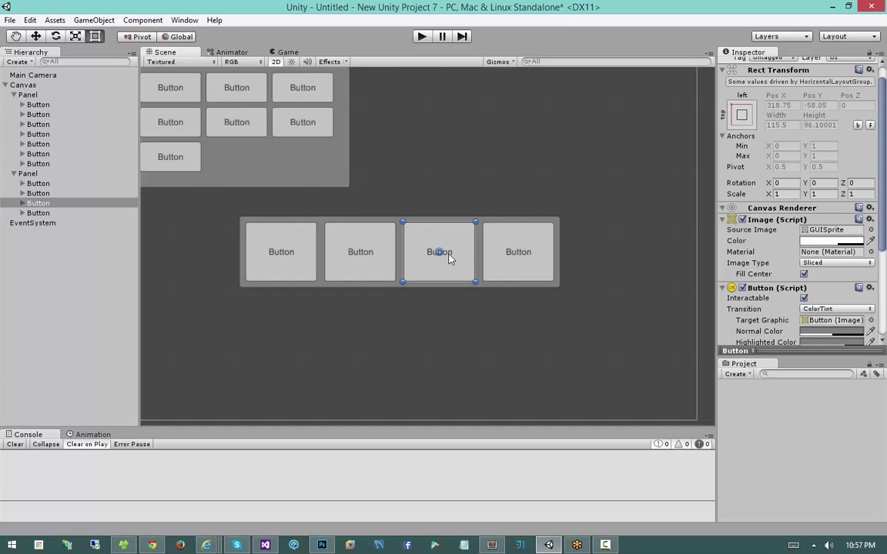
{"action": "left_click_drag", "start_coordinate": [443, 252], "coordinate": [581, 119]}
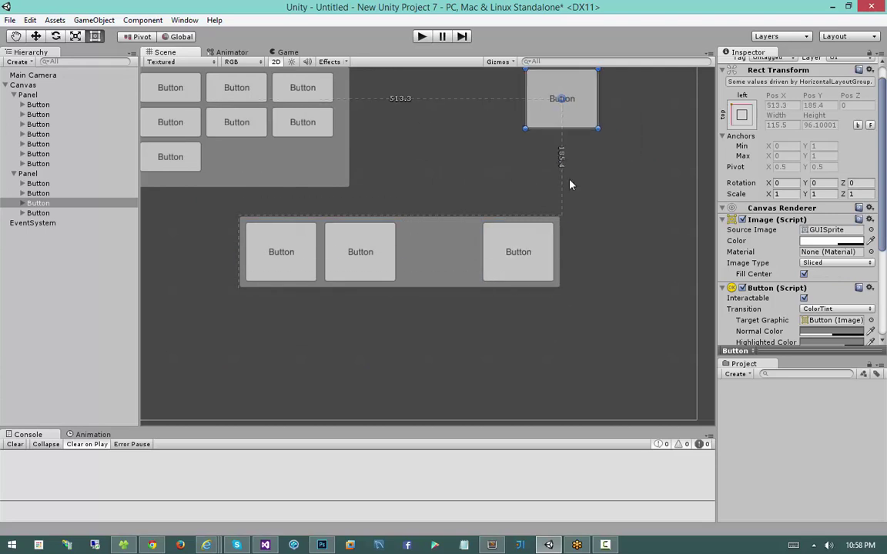
{"action": "left_click", "coordinate": [524, 291]}
{"action": "left_click_drag", "start_coordinate": [450, 311], "coordinate": [380, 322]}
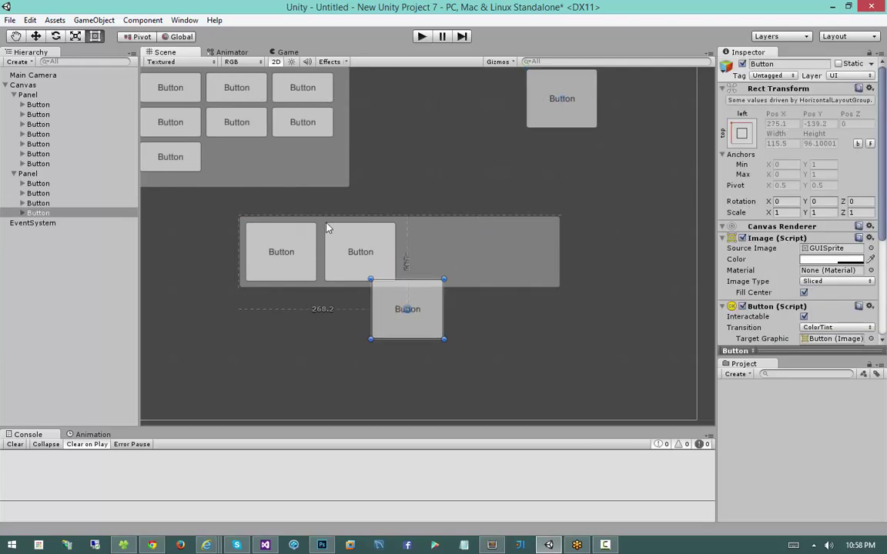
Step: Resize the horizontal button panel and move it down to offsets of about 160.6 left, 341.2 top, 160.6 right and 158 bottom
{"action": "left_click", "coordinate": [366, 245]}
{"action": "left_click_drag", "start_coordinate": [365, 245], "coordinate": [368, 227]}
{"action": "left_click", "coordinate": [554, 246]}
{"action": "mouse_move", "coordinate": [560, 246]}
{"action": "left_mouse_down"}
{"action": "mouse_move", "coordinate": [574, 243]}
{"action": "mouse_move", "coordinate": [544, 244]}
{"action": "left_mouse_up"}
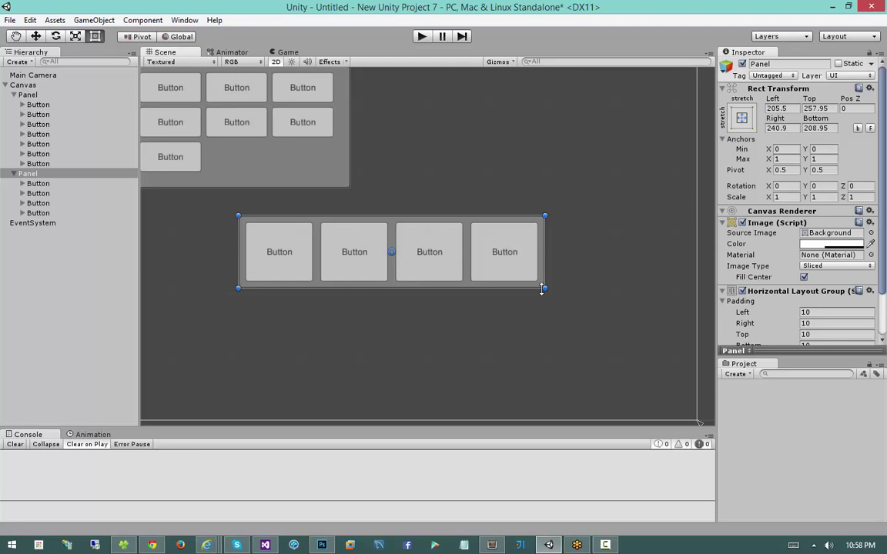
{"action": "left_click_drag", "start_coordinate": [544, 289], "coordinate": [624, 268]}
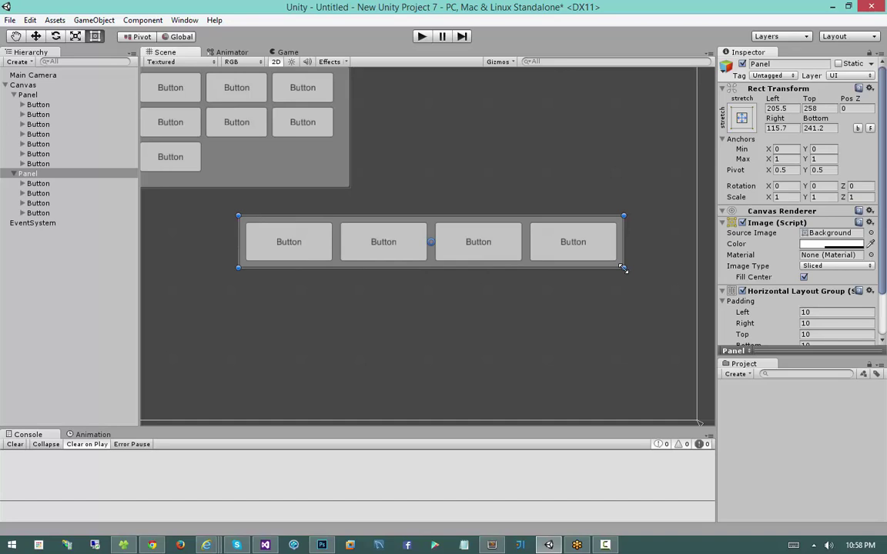
{"action": "left_click_drag", "start_coordinate": [590, 247], "coordinate": [552, 290]}
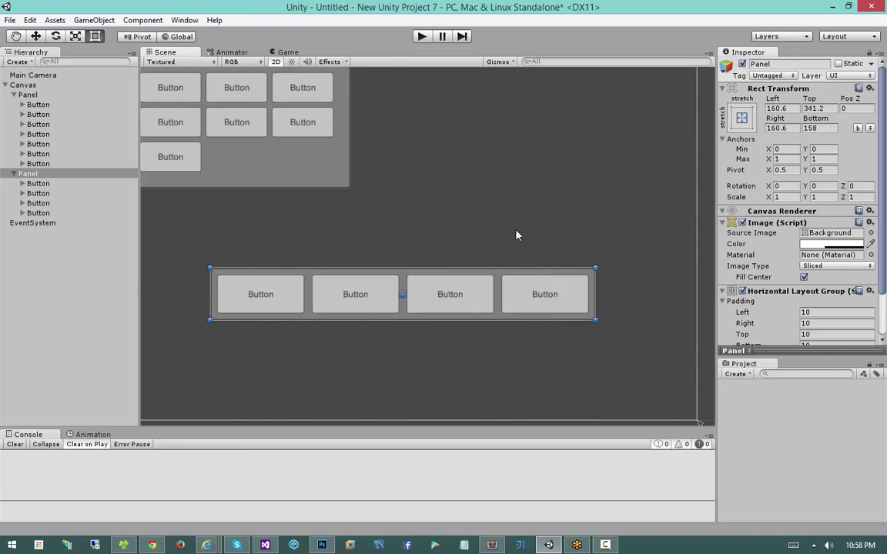
Step: Add a new button directly to the canvas and place it above the horizontal panel at about X 117.3, Y 97.8
{"action": "left_click", "coordinate": [11, 174]}
{"action": "left_click", "coordinate": [25, 85]}
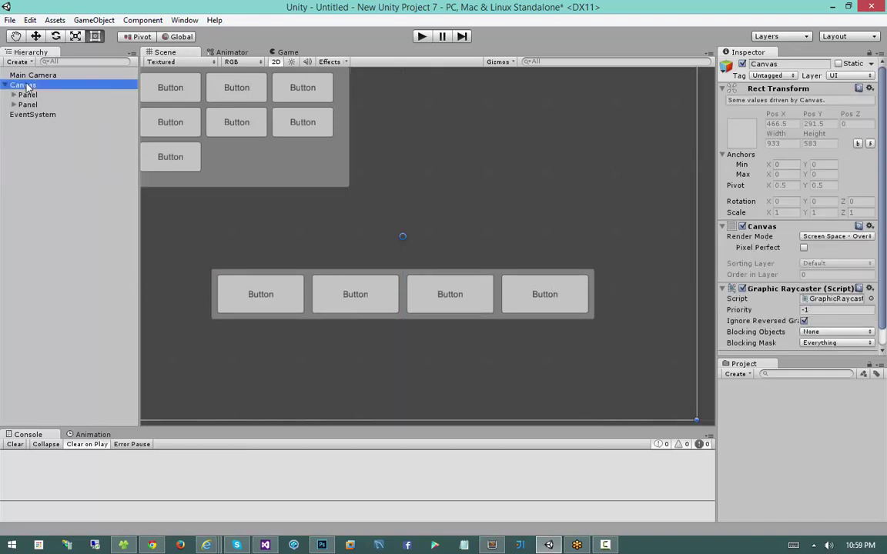
{"action": "right_click", "coordinate": [25, 86]}
{"action": "mouse_move", "coordinate": [83, 253]}
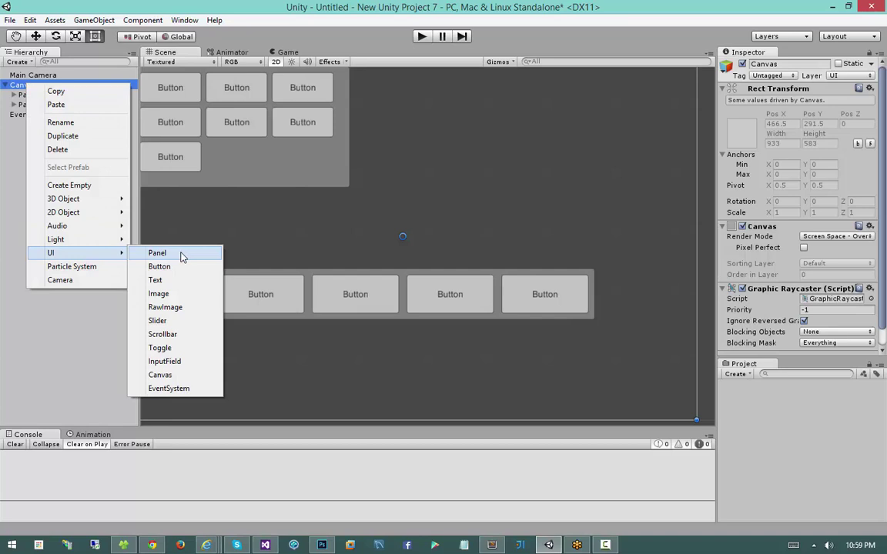
{"action": "left_click", "coordinate": [159, 266]}
{"action": "left_click_drag", "start_coordinate": [392, 233], "coordinate": [467, 174]}
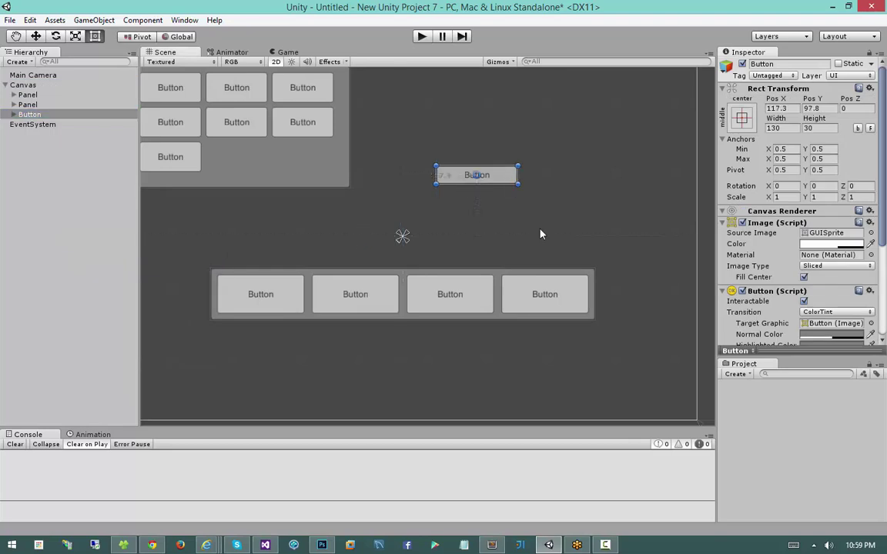
{"action": "middle_click_drag", "start_coordinate": [540, 183], "coordinate": [514, 219]}
{"action": "scroll", "coordinate": [509, 223], "scroll_direction": "up", "scroll_amount": 3}
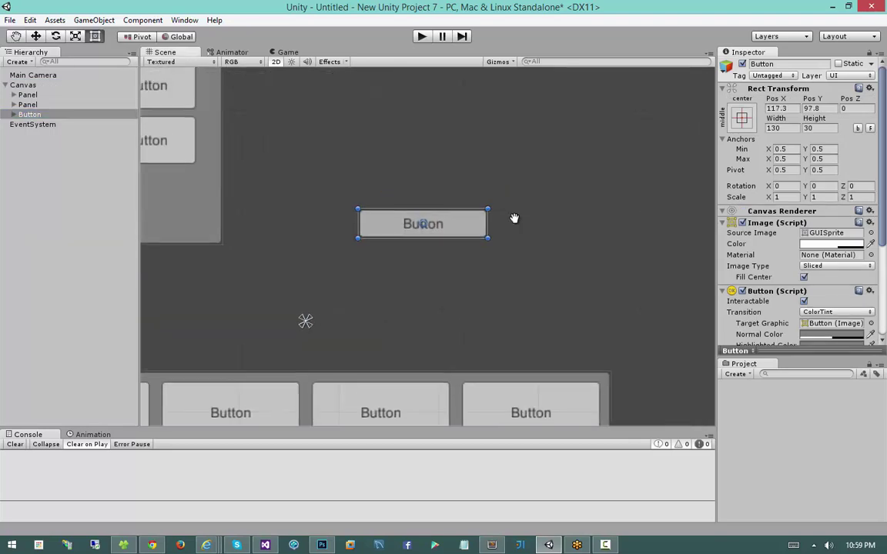
Step: Add a UI Image as a child of the new standalone button
{"action": "left_click", "coordinate": [13, 114]}
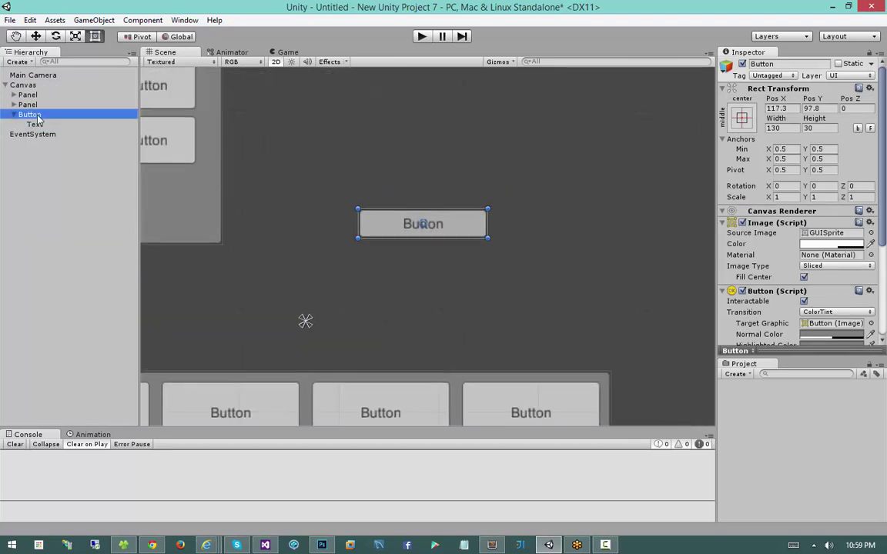
{"action": "right_click", "coordinate": [37, 118]}
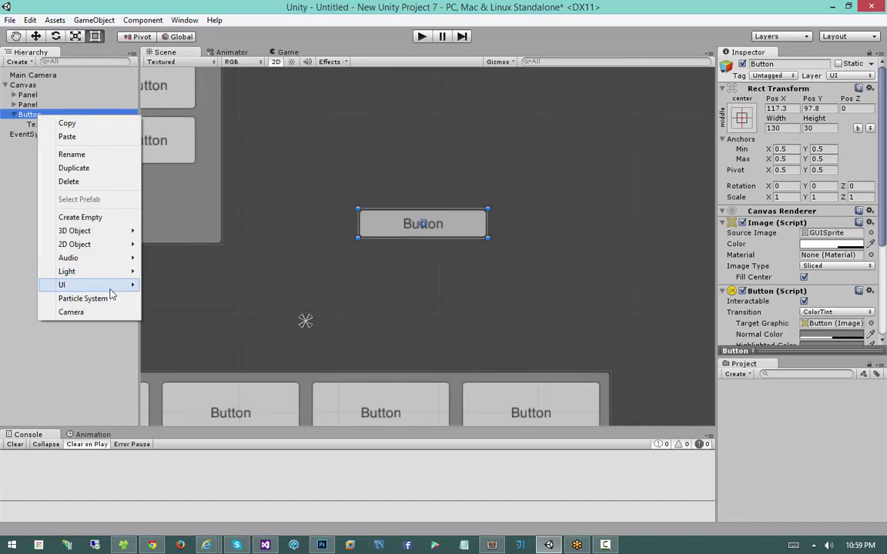
{"action": "mouse_move", "coordinate": [93, 285]}
{"action": "left_click", "coordinate": [192, 326]}
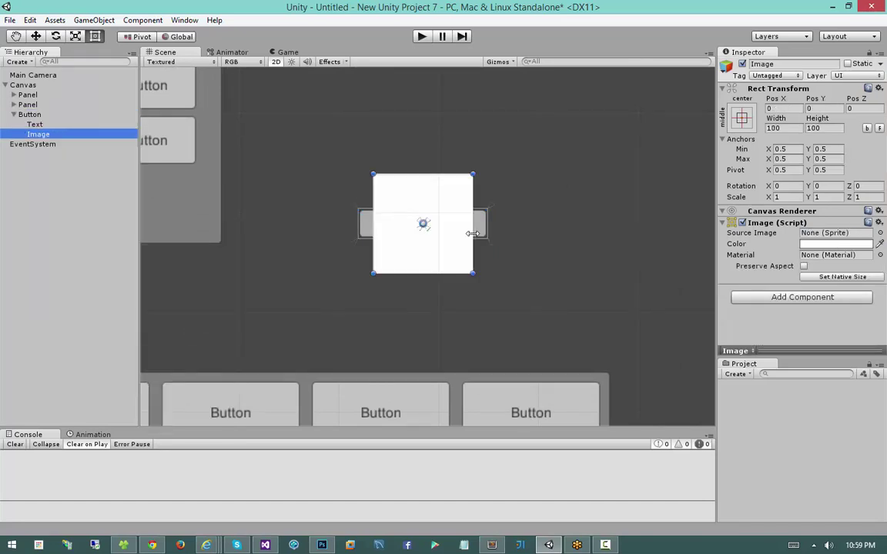
Step: Set the image's source sprite to PopupArrow and turn on Preserve Aspect
{"action": "left_click", "coordinate": [880, 232]}
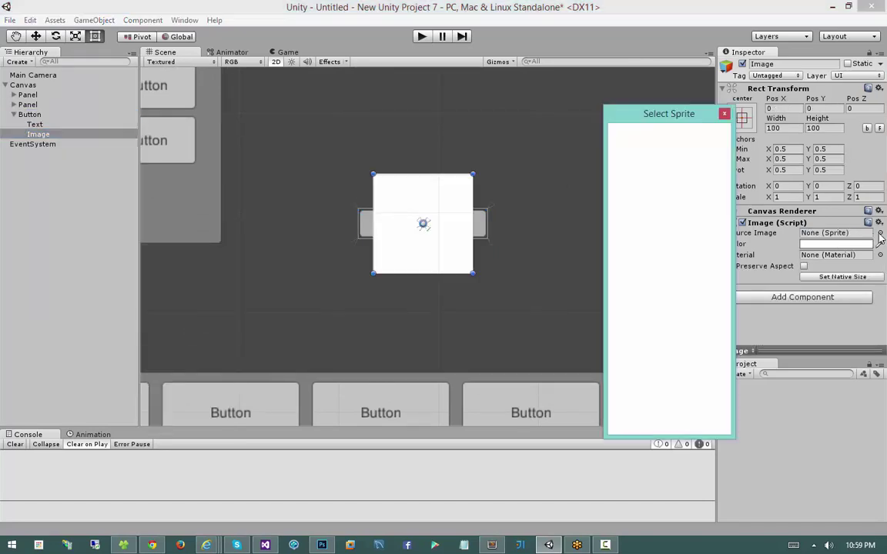
{"action": "left_click", "coordinate": [652, 206]}
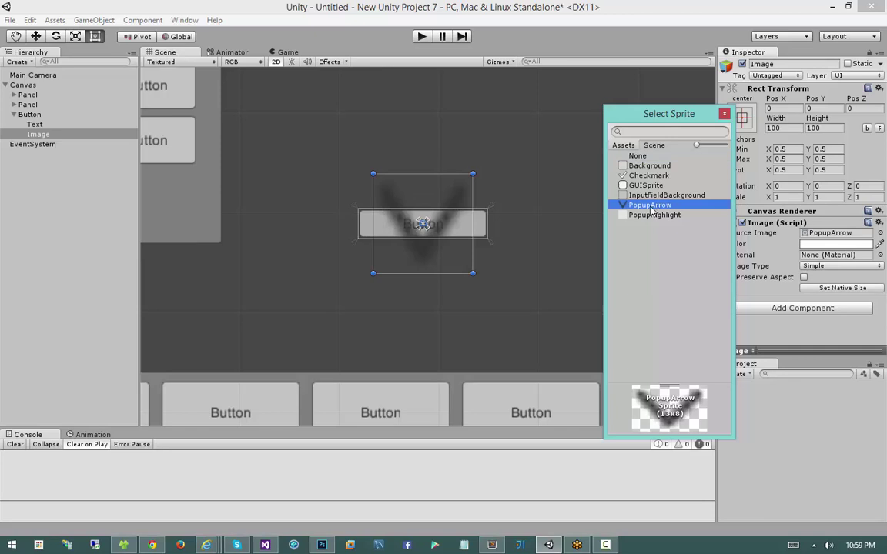
{"action": "double_click", "coordinate": [651, 206]}
{"action": "left_click", "coordinate": [803, 277]}
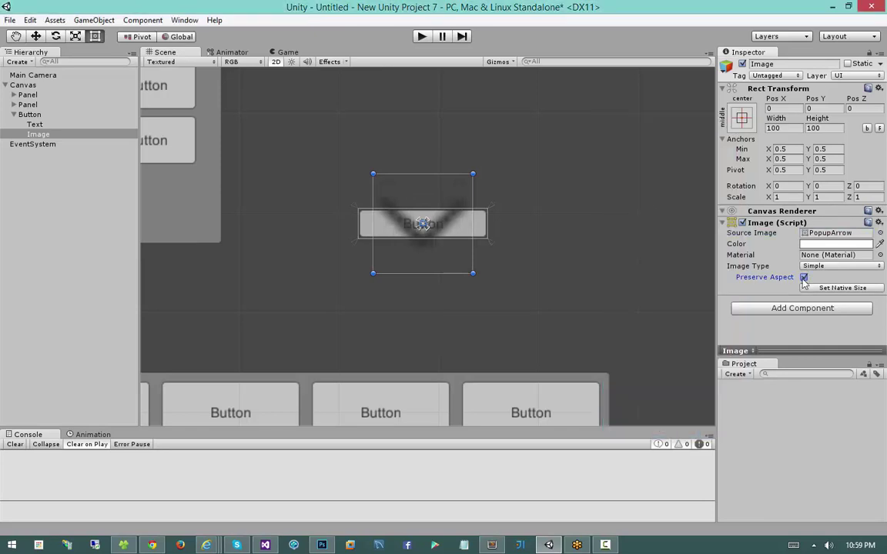
Step: Add a Horizontal Layout Group to the standalone button
{"action": "left_click", "coordinate": [31, 115]}
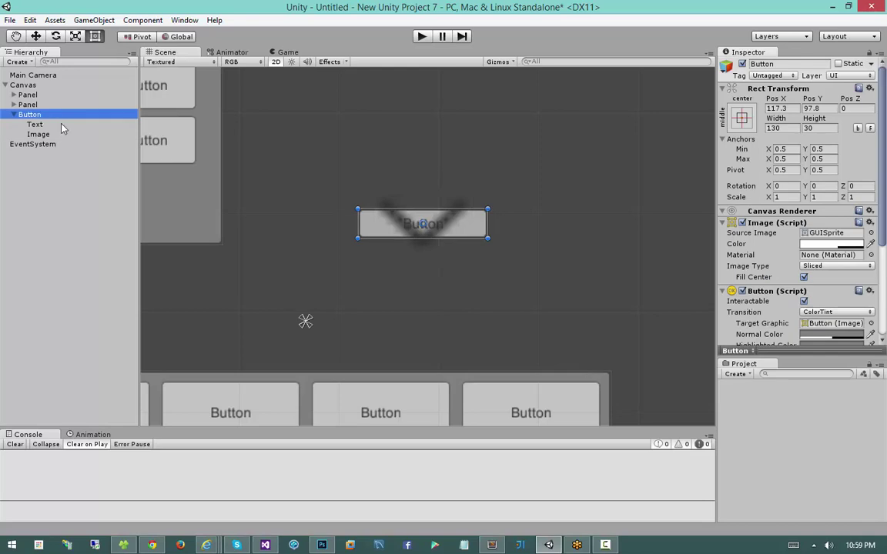
{"action": "scroll", "coordinate": [798, 231], "scroll_direction": "down", "scroll_amount": 5}
{"action": "left_click", "coordinate": [778, 334]}
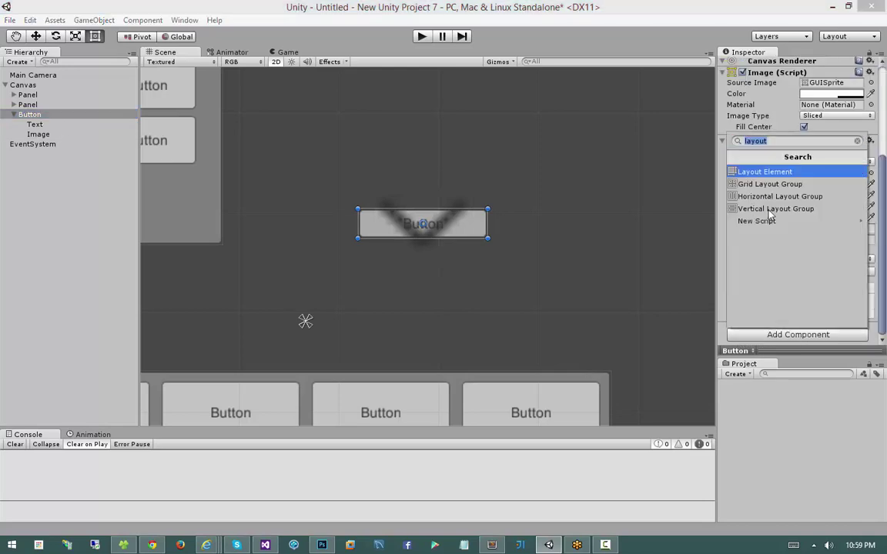
{"action": "left_click", "coordinate": [779, 197]}
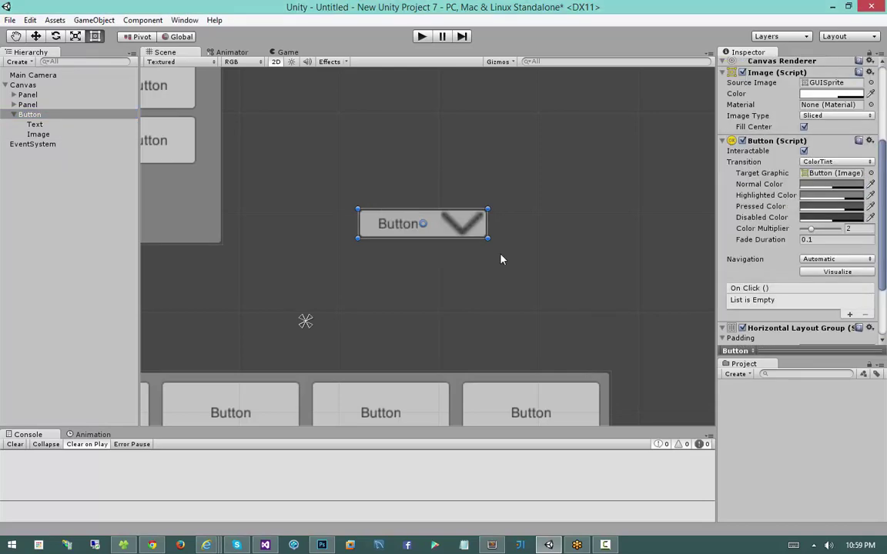
Step: Try resizing the standalone button narrower and wider to test how its text and arrow adapt
{"action": "mouse_move", "coordinate": [487, 227]}
{"action": "left_mouse_down"}
{"action": "mouse_move", "coordinate": [417, 224]}
{"action": "mouse_move", "coordinate": [498, 215]}
{"action": "mouse_move", "coordinate": [477, 240]}
{"action": "left_mouse_up"}
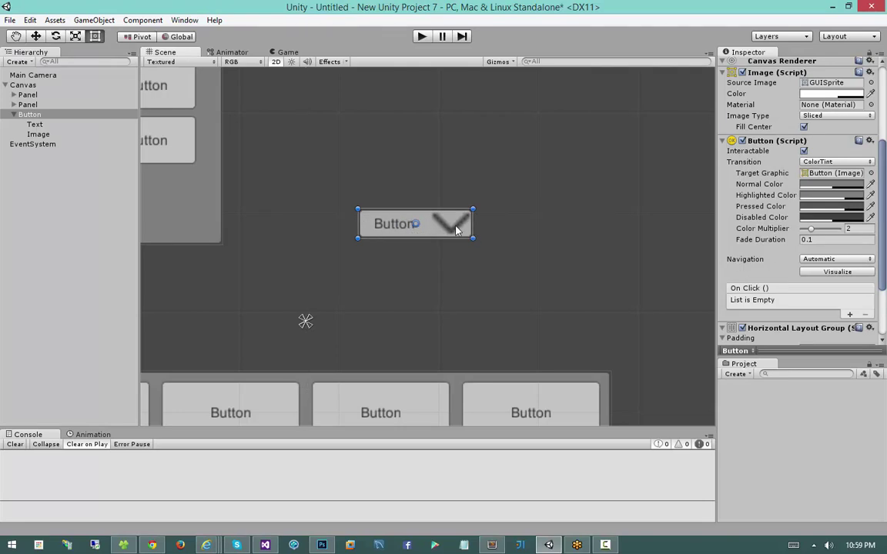
{"action": "left_click", "coordinate": [473, 240]}
{"action": "left_click", "coordinate": [410, 226]}
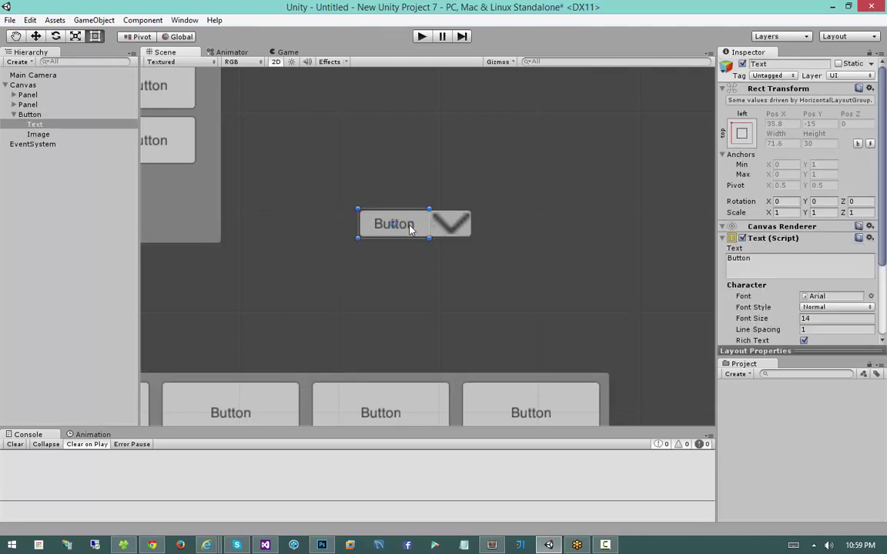
{"action": "left_click", "coordinate": [62, 116]}
{"action": "left_click_drag", "start_coordinate": [469, 238], "coordinate": [490, 244]}
Step: Add a Layout Element to the arrow image and enable its Flexible Width with a value of 0
{"action": "left_click", "coordinate": [454, 240]}
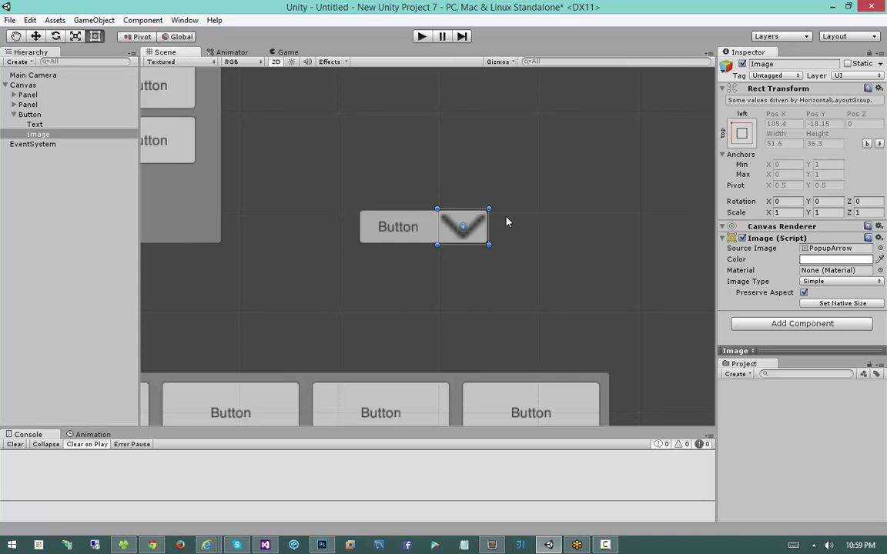
{"action": "left_click", "coordinate": [792, 325]}
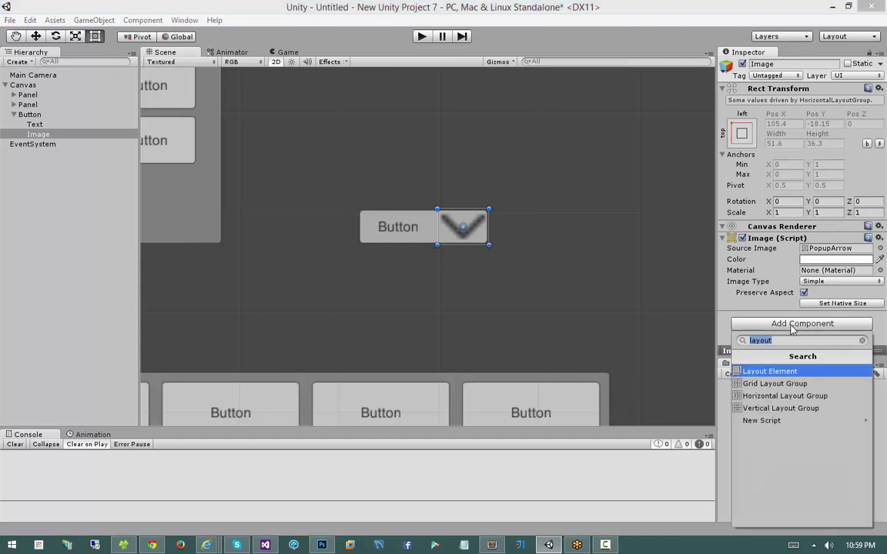
{"action": "left_click", "coordinate": [759, 376]}
{"action": "scroll", "coordinate": [772, 296], "scroll_direction": "down", "scroll_amount": 3}
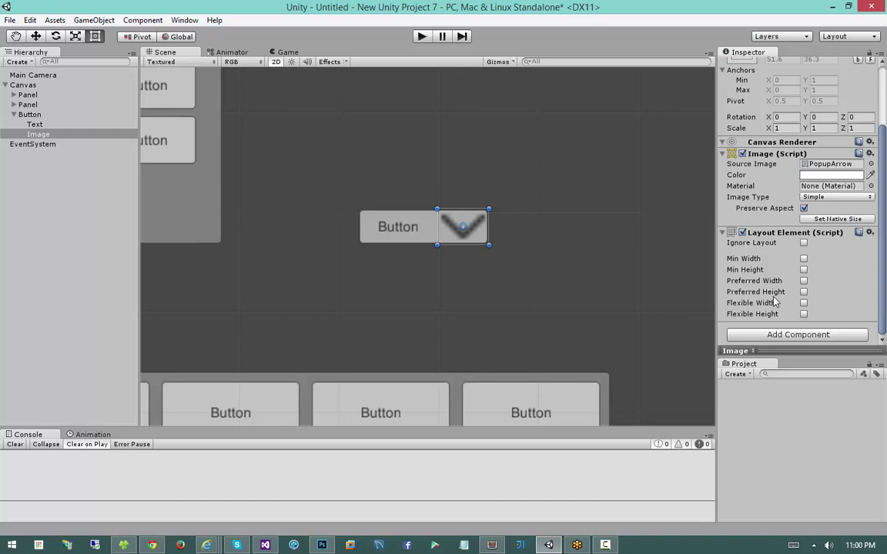
{"action": "left_click", "coordinate": [804, 302]}
{"action": "left_click", "coordinate": [830, 306]}
{"action": "type", "text": "0"}
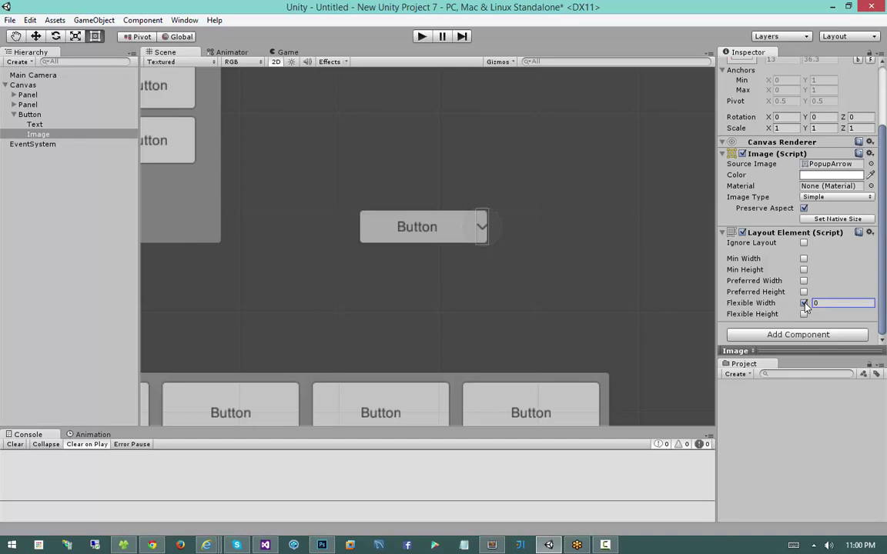
Step: Shrink the arrow button to about 112.1 wide and 30.7 high
{"action": "left_click", "coordinate": [445, 224]}
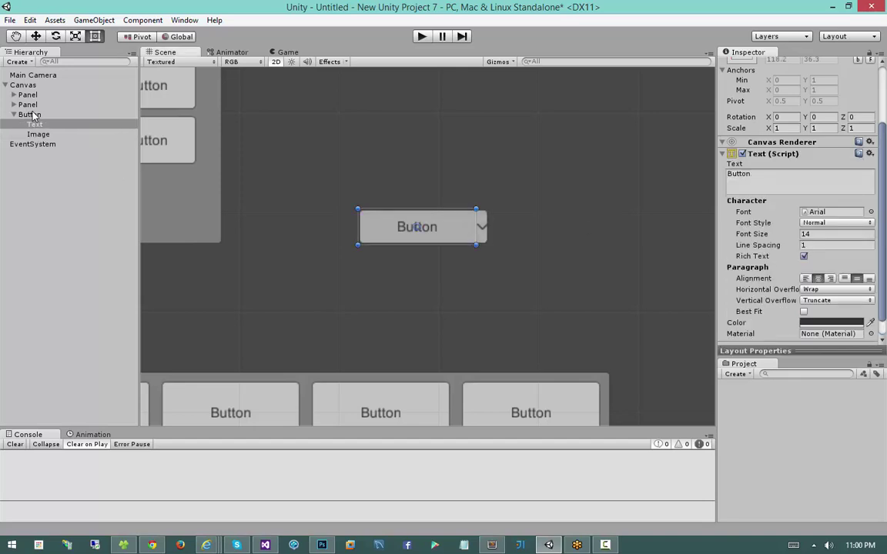
{"action": "left_click", "coordinate": [30, 115]}
{"action": "left_click_drag", "start_coordinate": [489, 245], "coordinate": [470, 239]}
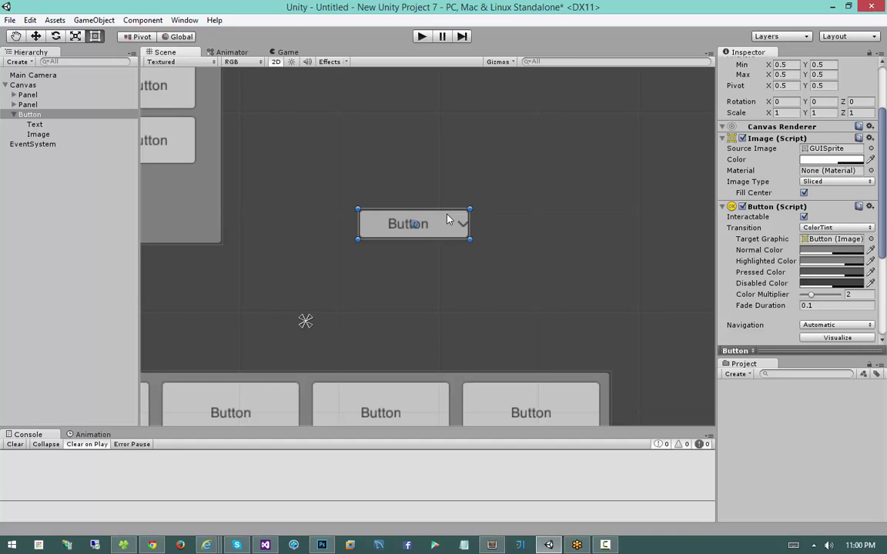
Step: Set the right padding of the arrow button's Horizontal Layout Group to 10
{"action": "scroll", "coordinate": [726, 251], "scroll_direction": "down", "scroll_amount": 5}
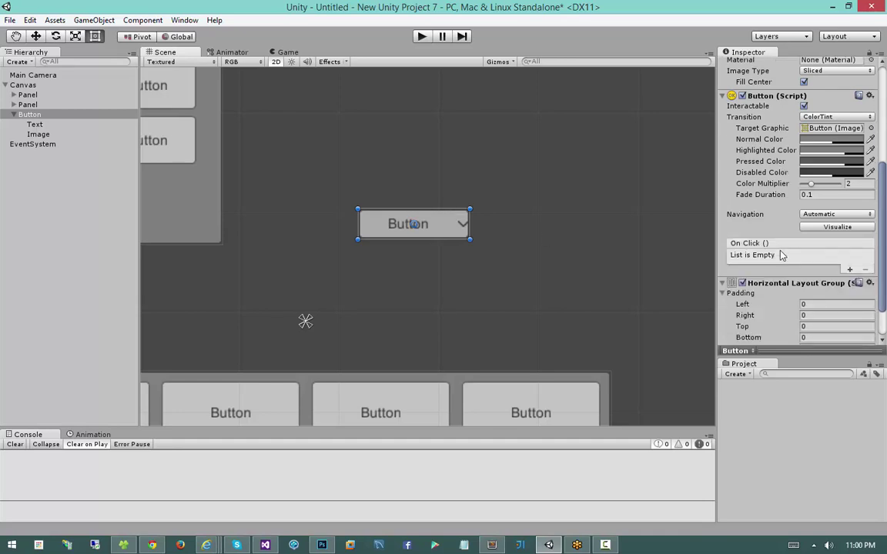
{"action": "scroll", "coordinate": [785, 297], "scroll_direction": "down", "scroll_amount": 1}
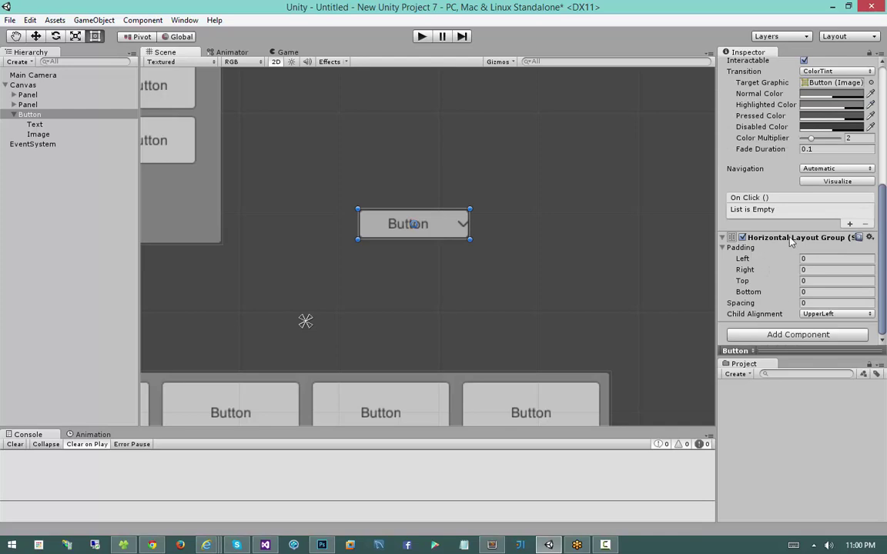
{"action": "left_click", "coordinate": [816, 270]}
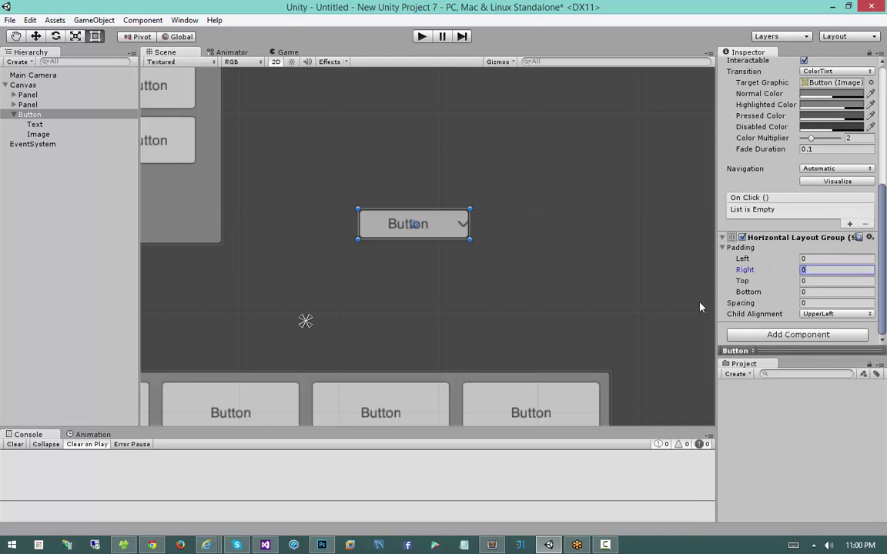
{"action": "type", "text": "100"}
{"action": "key", "text": "BackSpace"}
{"action": "key", "text": "BackSpace"}
{"action": "type", "text": "0"}
{"action": "left_click", "coordinate": [495, 194]}
Step: Narrow the arrow button to about 87.4 wide and move it to about X 128.1, Y 91.85
{"action": "left_click", "coordinate": [455, 227]}
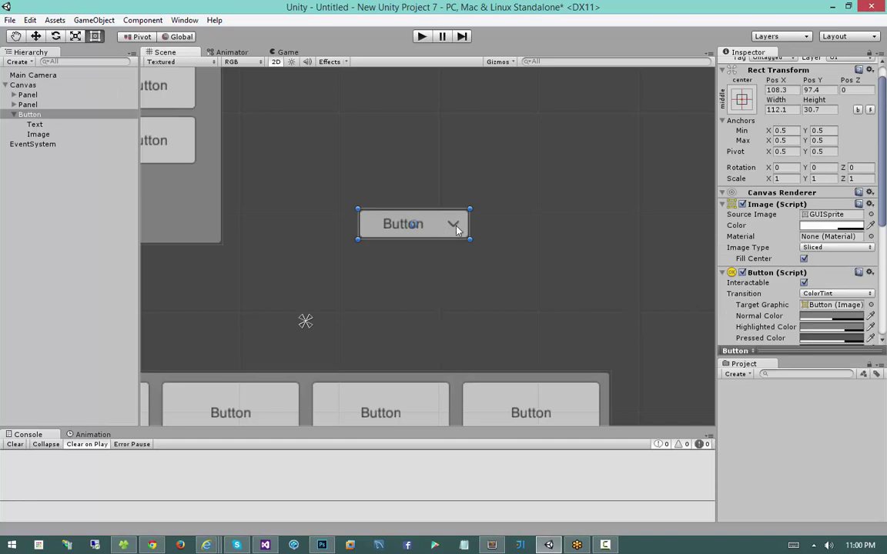
{"action": "left_click", "coordinate": [441, 258]}
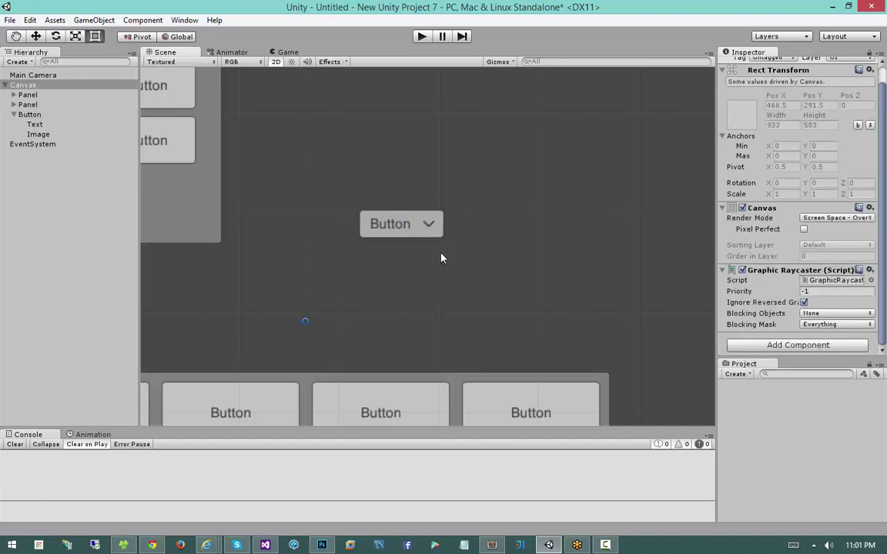
{"action": "left_click", "coordinate": [429, 224]}
{"action": "left_click_drag", "start_coordinate": [430, 225], "coordinate": [468, 239]}
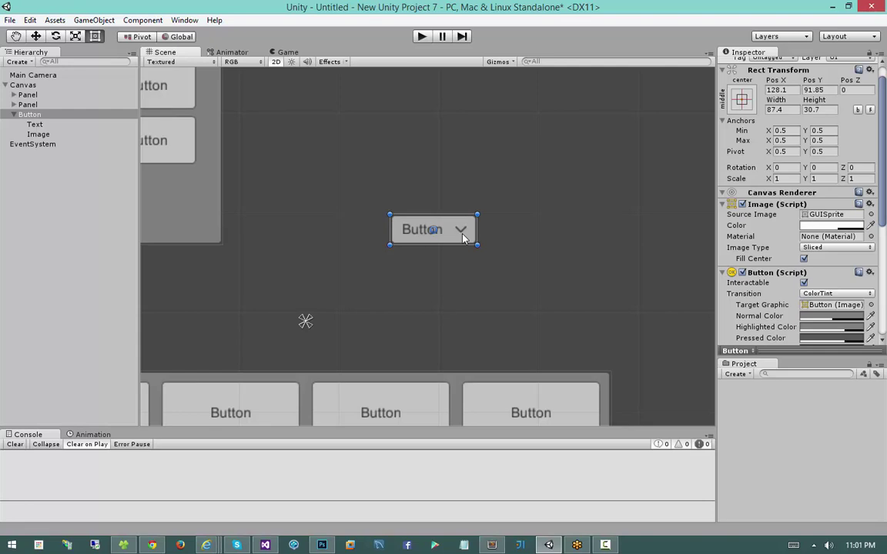
Step: Examine the horizontal panel's buttons one by one, and the panel's own layout settings
{"action": "middle_click_drag", "start_coordinate": [462, 238], "coordinate": [587, 123]}
{"action": "left_click", "coordinate": [405, 275]}
{"action": "scroll", "coordinate": [406, 254], "scroll_direction": "down", "scroll_amount": 2}
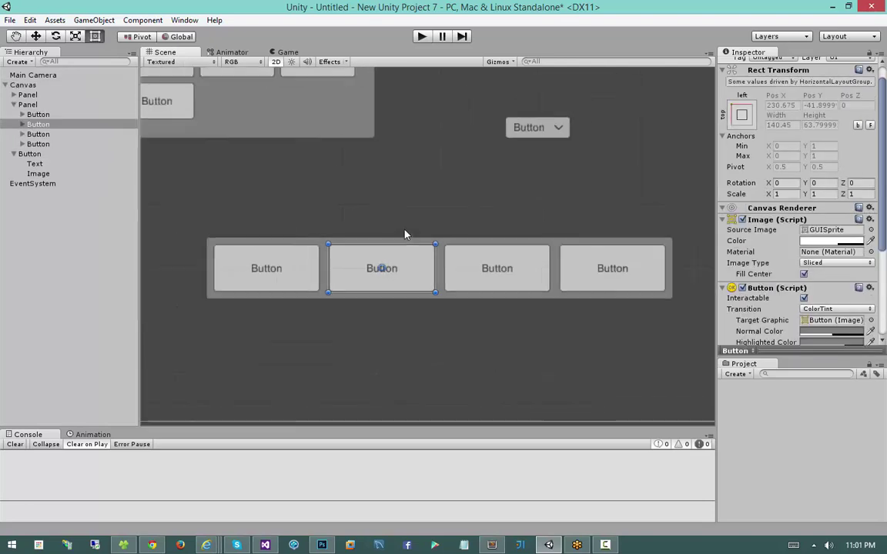
{"action": "left_click", "coordinate": [508, 274]}
{"action": "left_click", "coordinate": [357, 271]}
{"action": "left_click", "coordinate": [261, 270]}
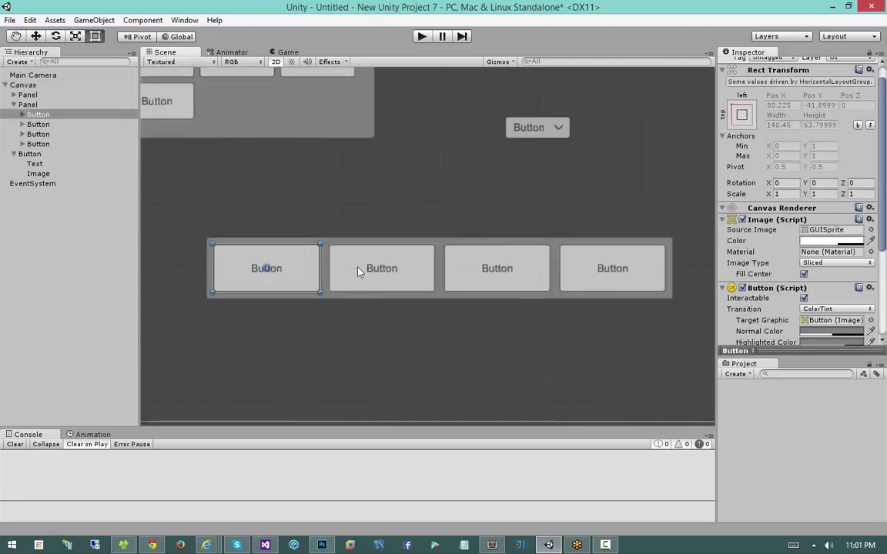
{"action": "left_click", "coordinate": [358, 271]}
{"action": "left_click", "coordinate": [516, 271]}
{"action": "left_click", "coordinate": [570, 269]}
{"action": "left_click", "coordinate": [523, 270]}
{"action": "left_click", "coordinate": [404, 267]}
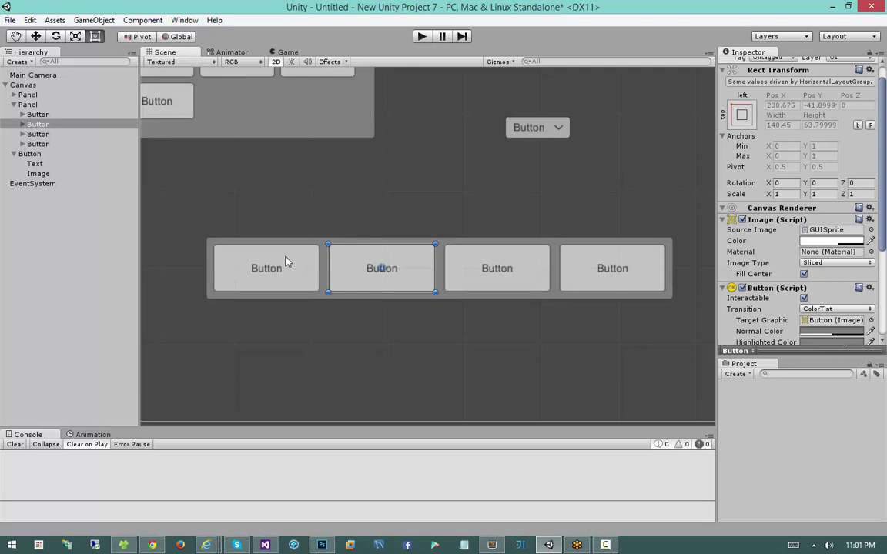
{"action": "left_click", "coordinate": [287, 261]}
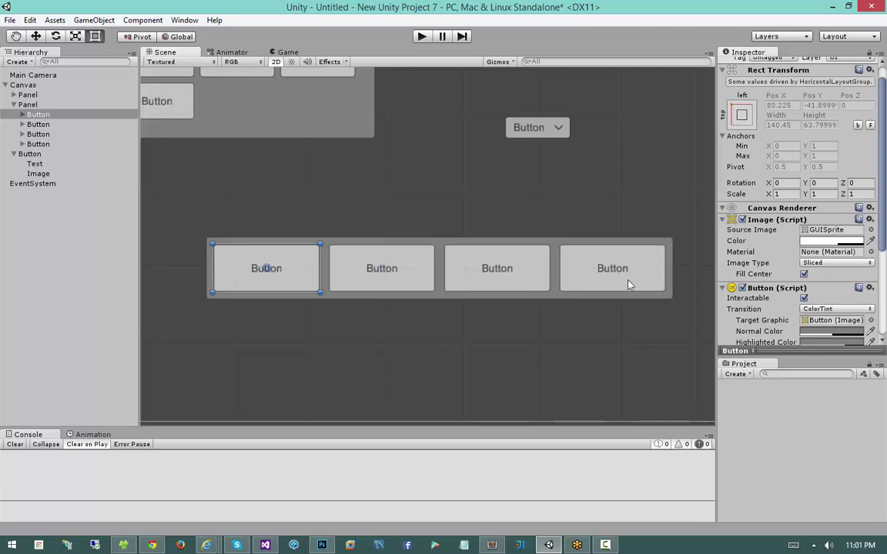
{"action": "left_click", "coordinate": [604, 245]}
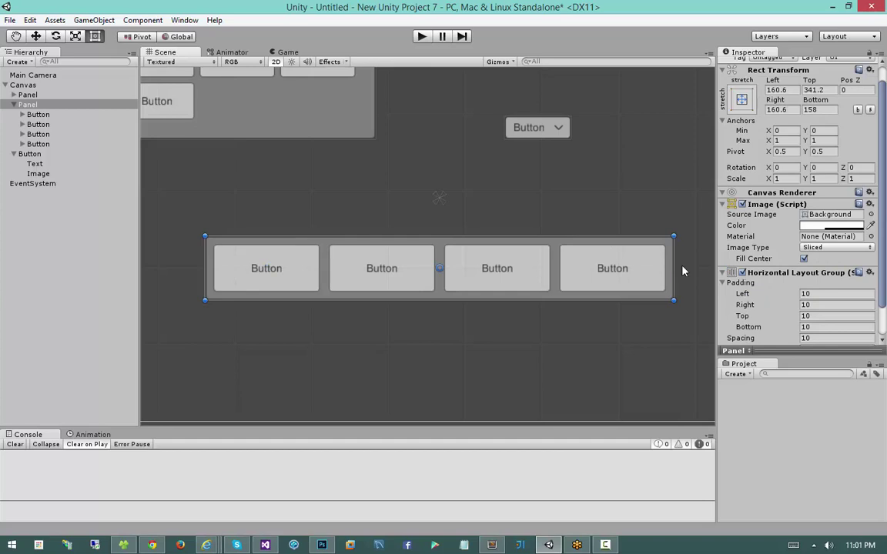
Step: Narrow the horizontal panel to a right offset of about 322.15 and add a Layout Element component to its first button
{"action": "left_click_drag", "start_coordinate": [675, 261], "coordinate": [553, 241]}
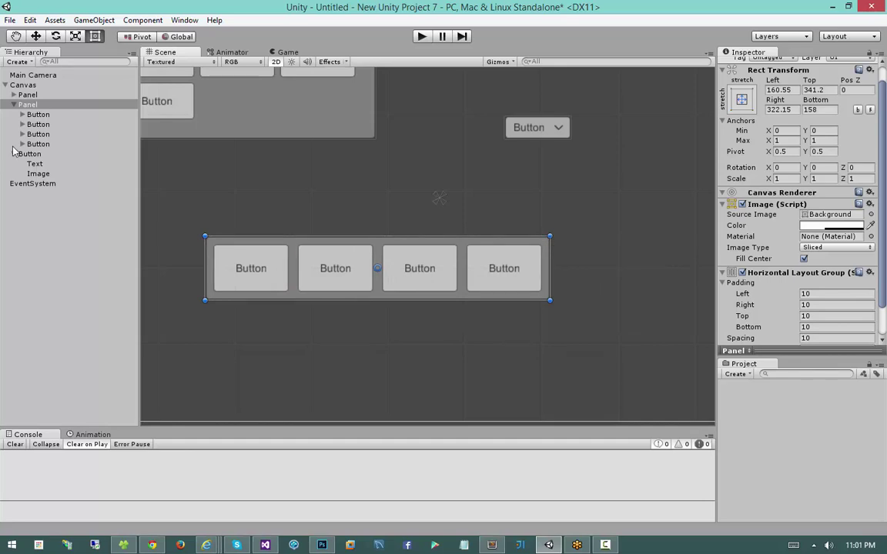
{"action": "left_click", "coordinate": [12, 144]}
{"action": "left_click", "coordinate": [31, 123]}
{"action": "left_click", "coordinate": [34, 115]}
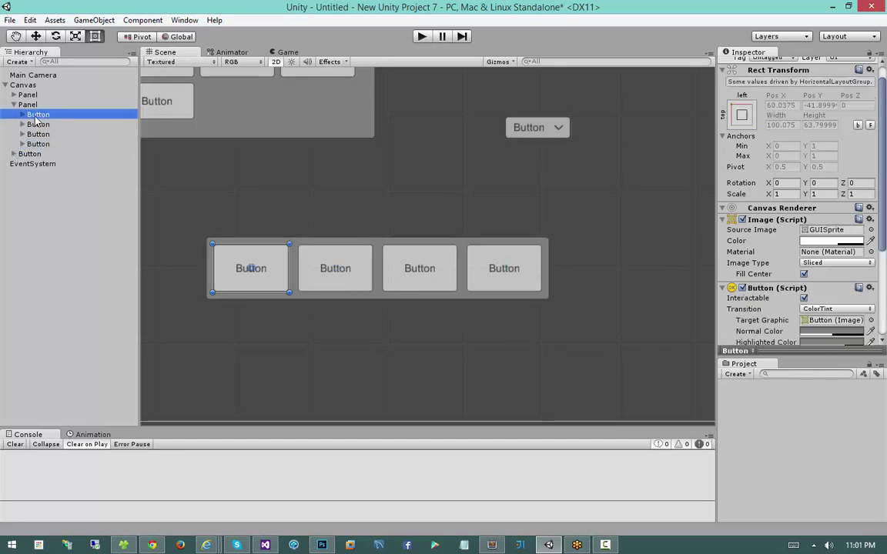
{"action": "scroll", "coordinate": [829, 284], "scroll_direction": "down", "scroll_amount": 2}
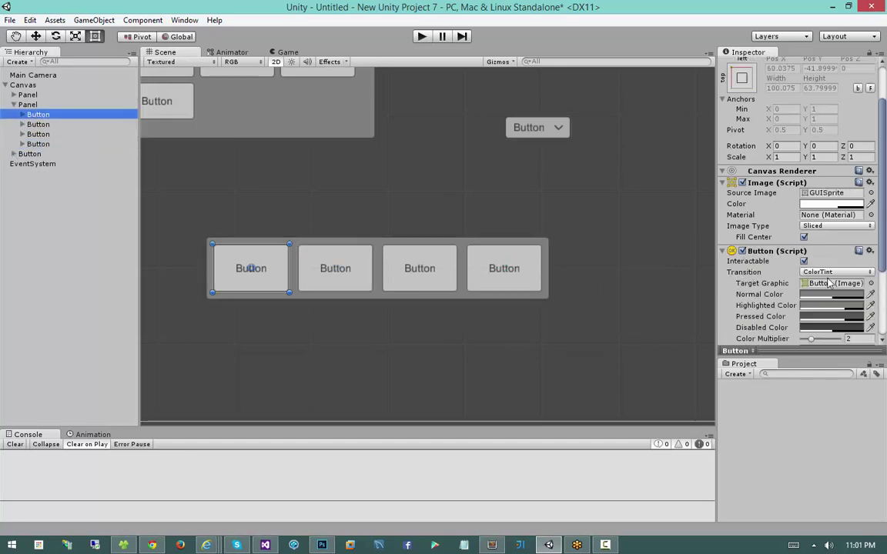
{"action": "scroll", "coordinate": [829, 285], "scroll_direction": "down", "scroll_amount": 5}
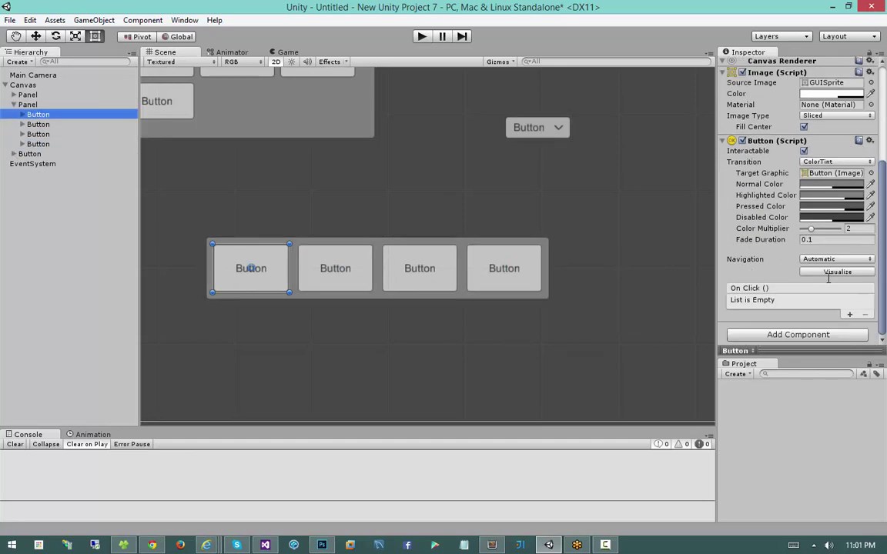
{"action": "left_click", "coordinate": [806, 337]}
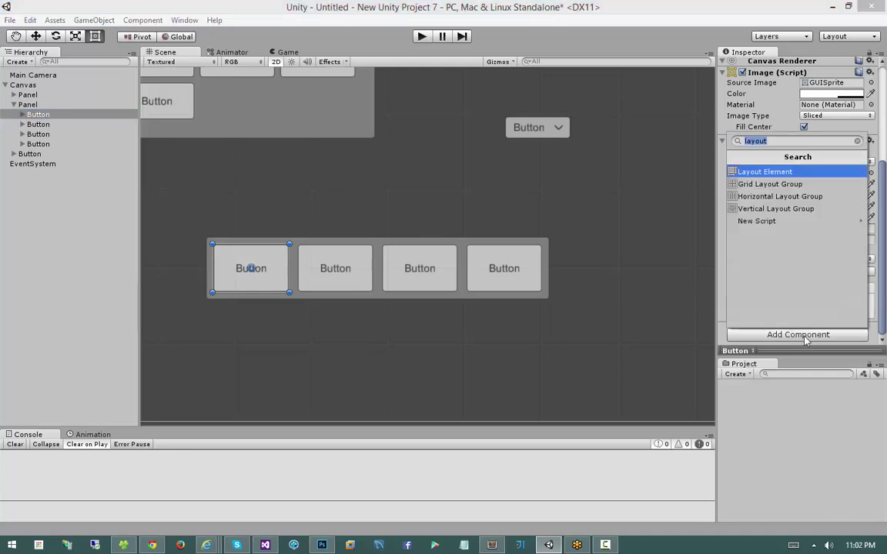
{"action": "left_click", "coordinate": [764, 173]}
Step: Enable Flexible Width in the first button's Layout Element with a value of 0
{"action": "scroll", "coordinate": [780, 314], "scroll_direction": "down", "scroll_amount": 5}
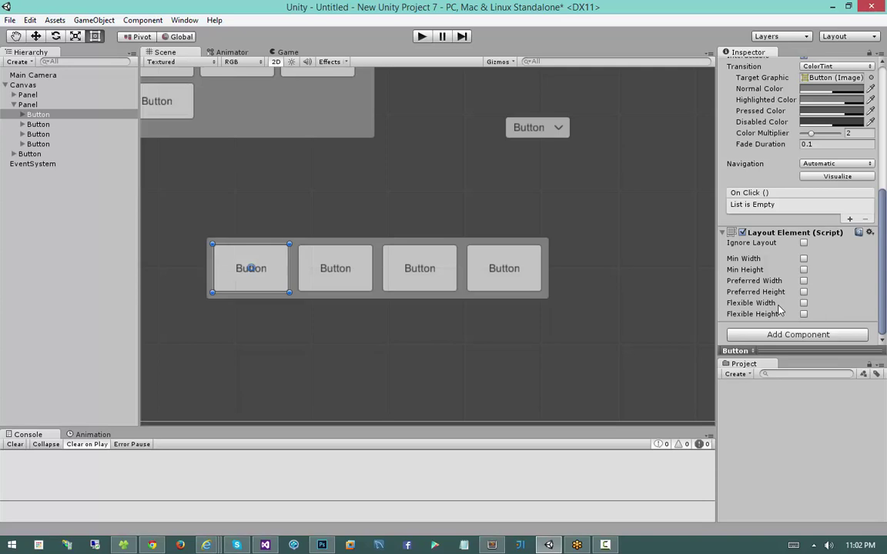
{"action": "left_click", "coordinate": [803, 302]}
{"action": "left_click", "coordinate": [832, 304]}
{"action": "type", "text": "0"}
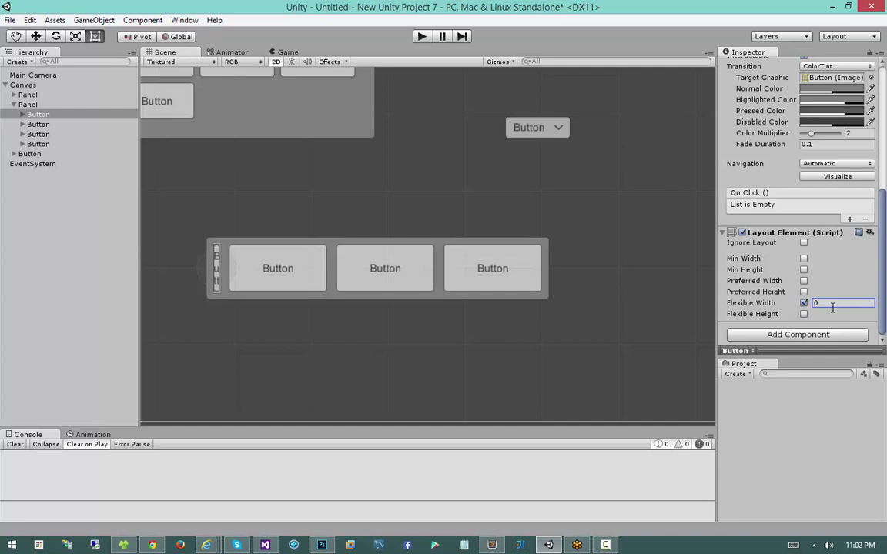
Step: Enable Min Width in the first button's Layout Element and set it to 100
{"action": "left_click", "coordinate": [804, 260]}
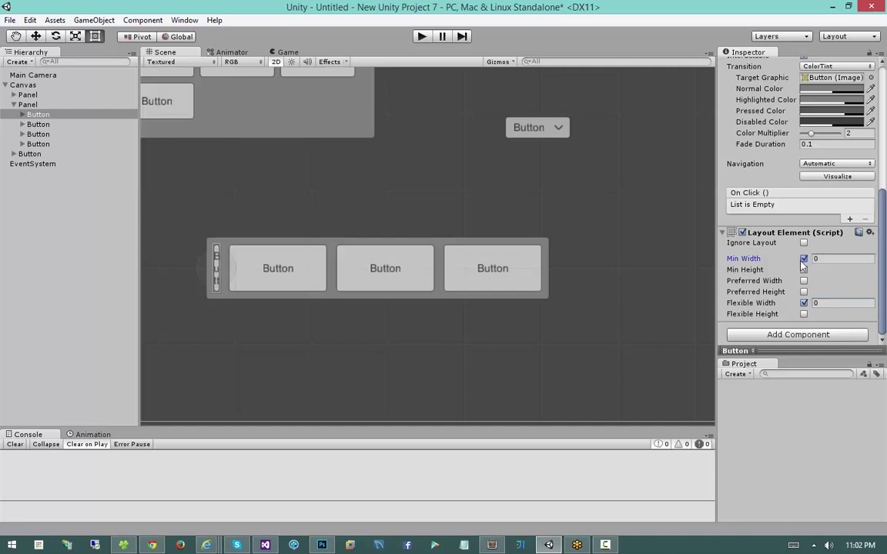
{"action": "left_click", "coordinate": [836, 260]}
{"action": "type", "text": "100"}
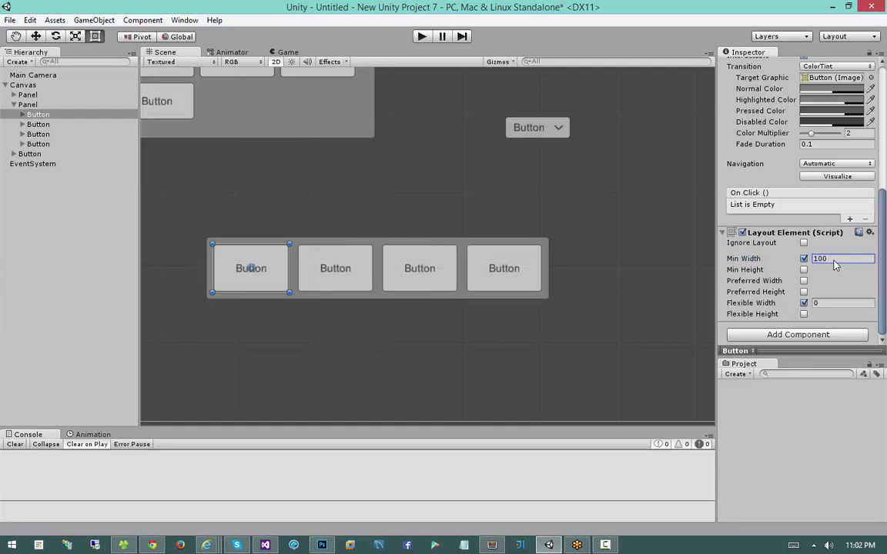
Step: Widen the horizontal panel to a right offset of about 124 and check the first button's Layout Element settings
{"action": "left_click", "coordinate": [465, 243]}
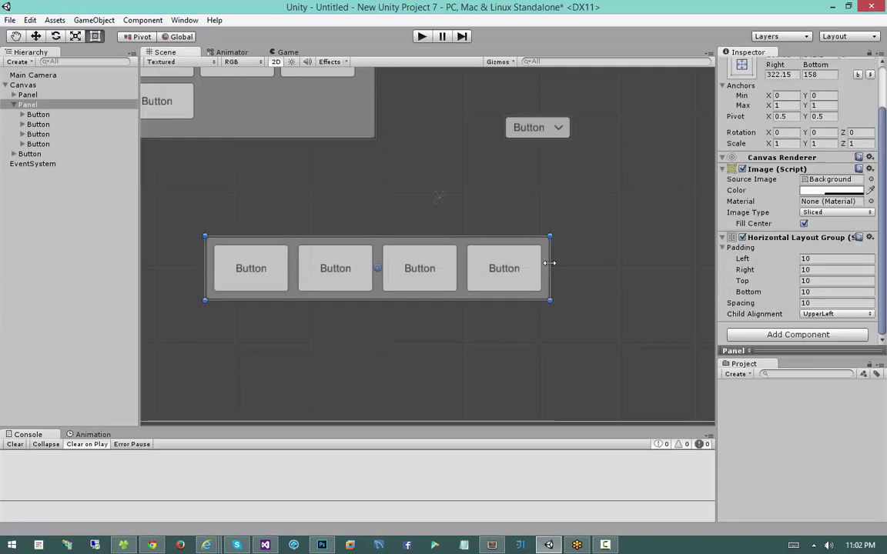
{"action": "left_click_drag", "start_coordinate": [546, 261], "coordinate": [578, 266]}
{"action": "scroll", "coordinate": [655, 261], "scroll_direction": "down", "scroll_amount": 3}
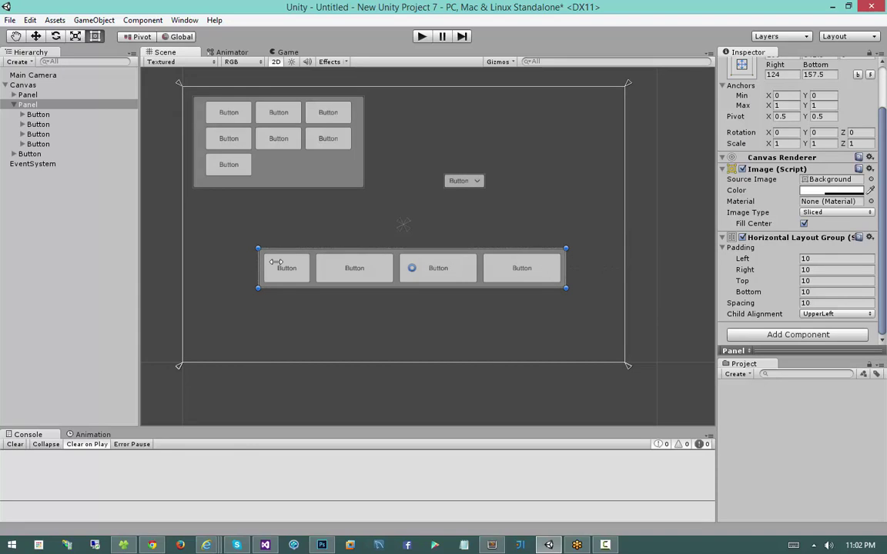
{"action": "left_click", "coordinate": [287, 266]}
{"action": "scroll", "coordinate": [795, 300], "scroll_direction": "down", "scroll_amount": 5}
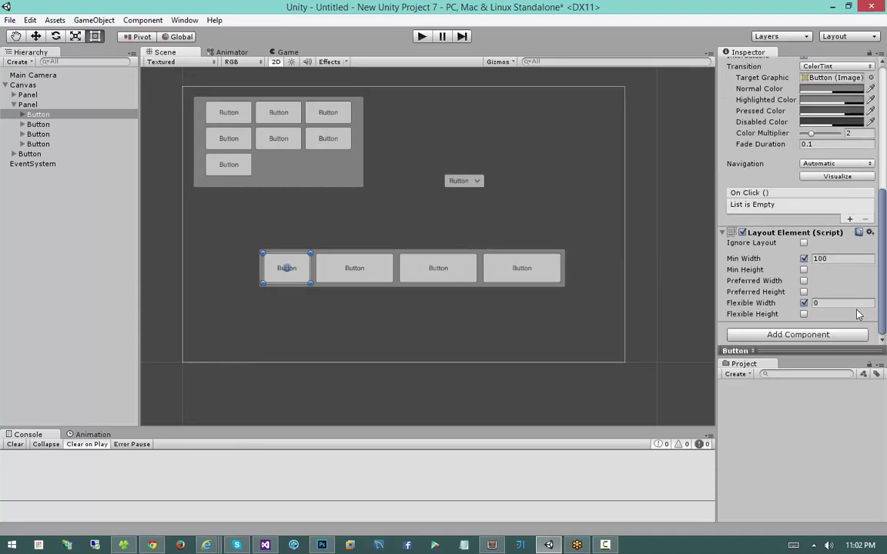
{"action": "scroll", "coordinate": [564, 263], "scroll_direction": "up", "scroll_amount": 2}
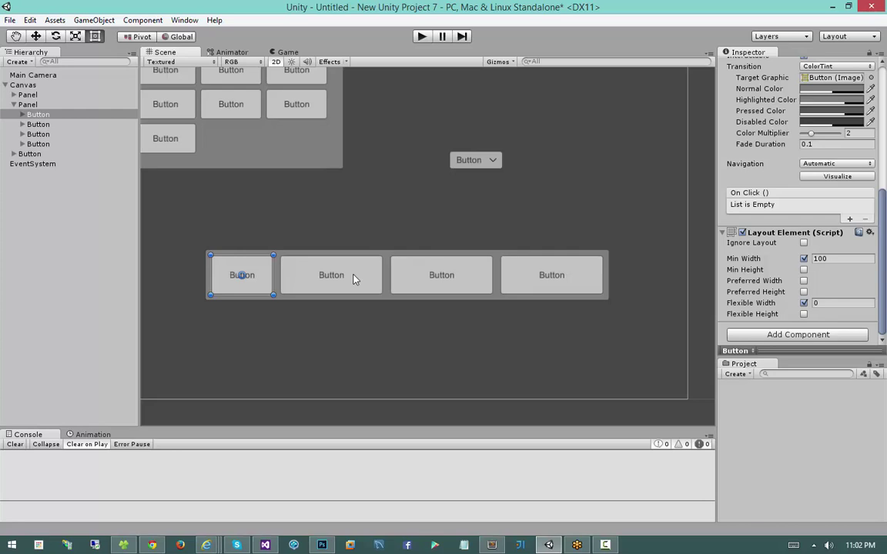
{"action": "middle_click_drag", "start_coordinate": [357, 277], "coordinate": [396, 267]}
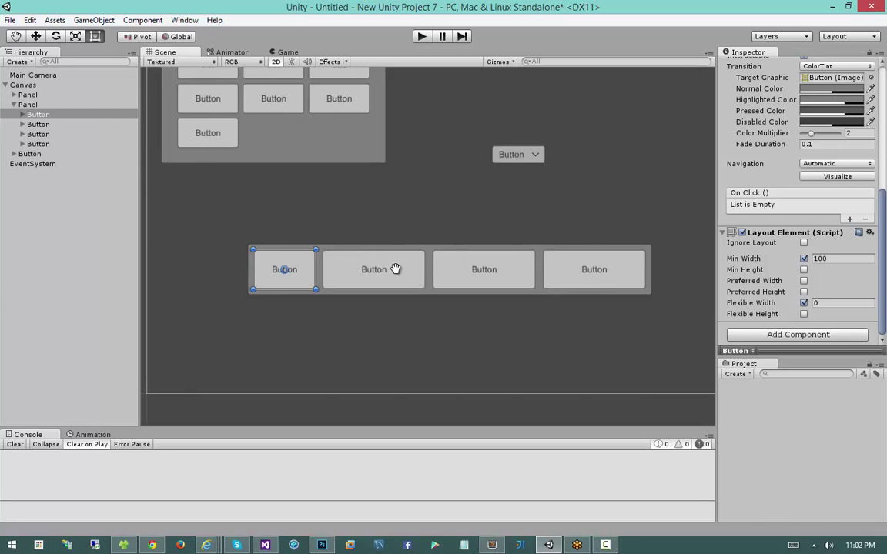
Step: Turn off Min Width on the first button and add a Horizontal Layout Group component to it
{"action": "left_click", "coordinate": [803, 259]}
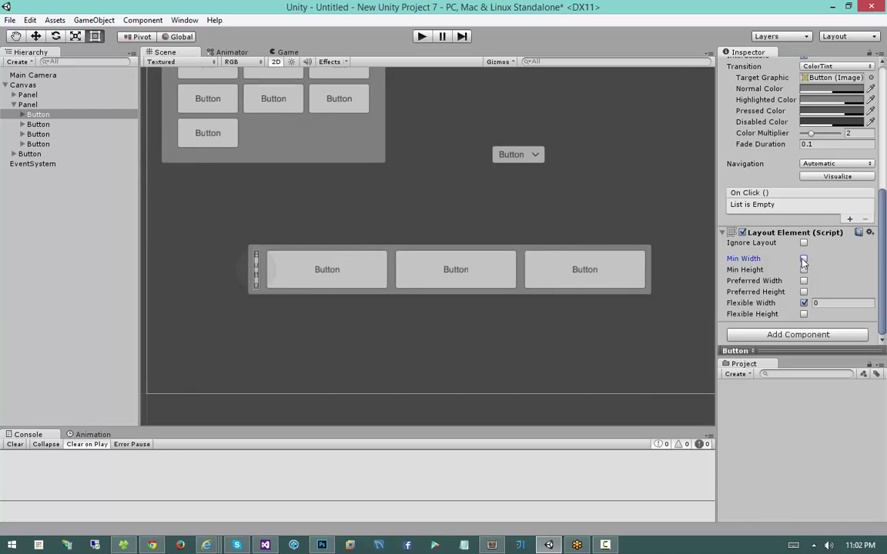
{"action": "left_click", "coordinate": [784, 337]}
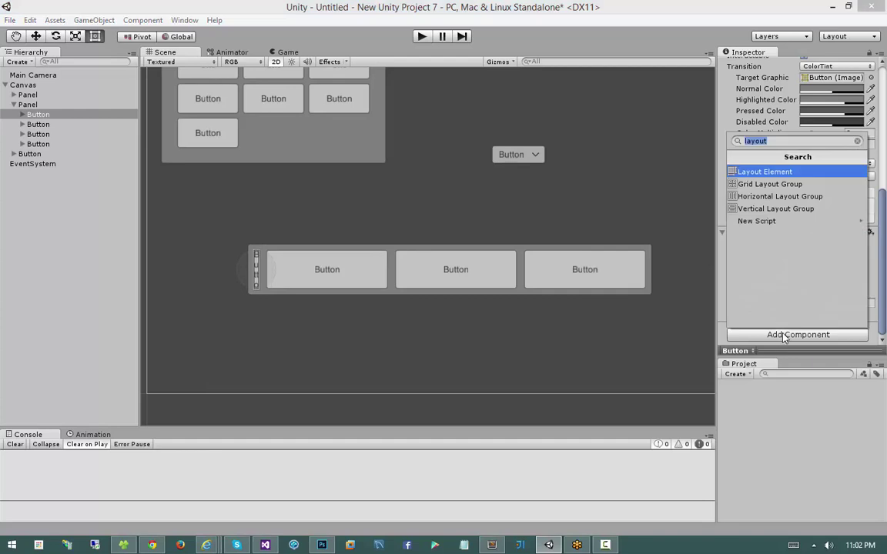
{"action": "left_click", "coordinate": [806, 197]}
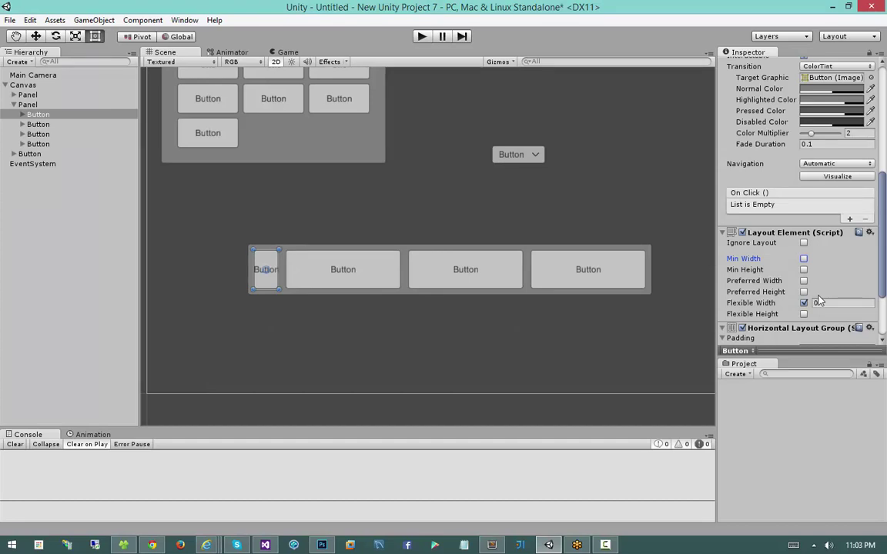
Step: Set the left and right padding of the first button's Horizontal Layout Group to 10
{"action": "scroll", "coordinate": [816, 293], "scroll_direction": "down", "scroll_amount": 3}
{"action": "left_click", "coordinate": [803, 260]}
{"action": "left_click", "coordinate": [837, 281]}
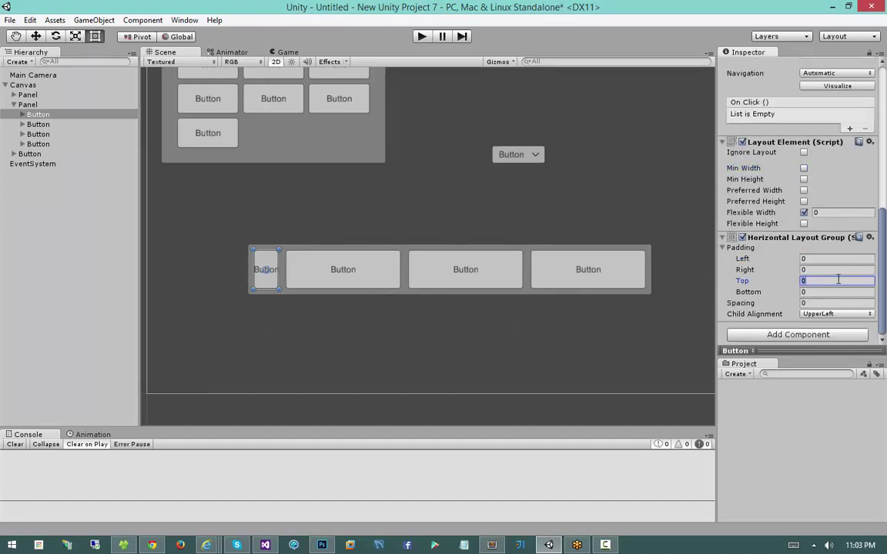
{"action": "key", "text": "BackSpace"}
{"action": "key", "text": "shift+Tab"}
{"action": "key", "text": "shift+Tab"}
{"action": "type", "text": "10"}
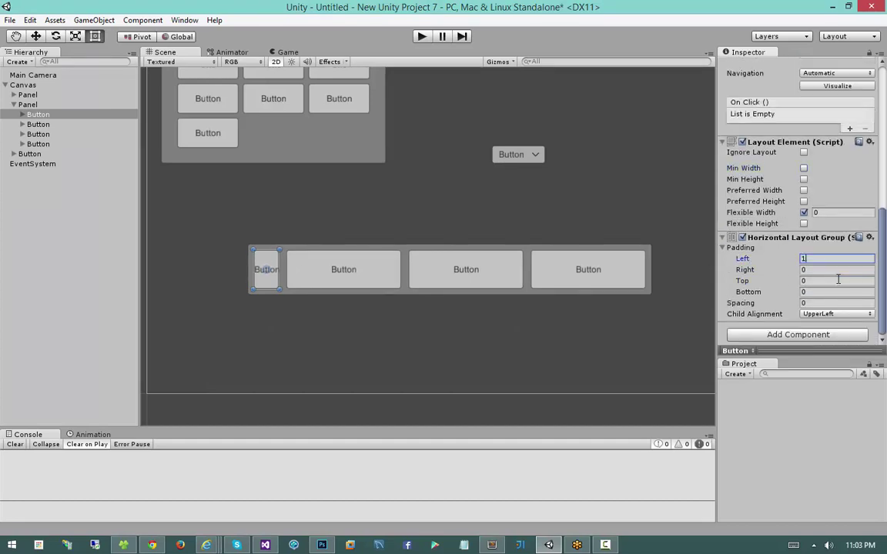
{"action": "key", "text": "Tab"}
{"action": "type", "text": "10"}
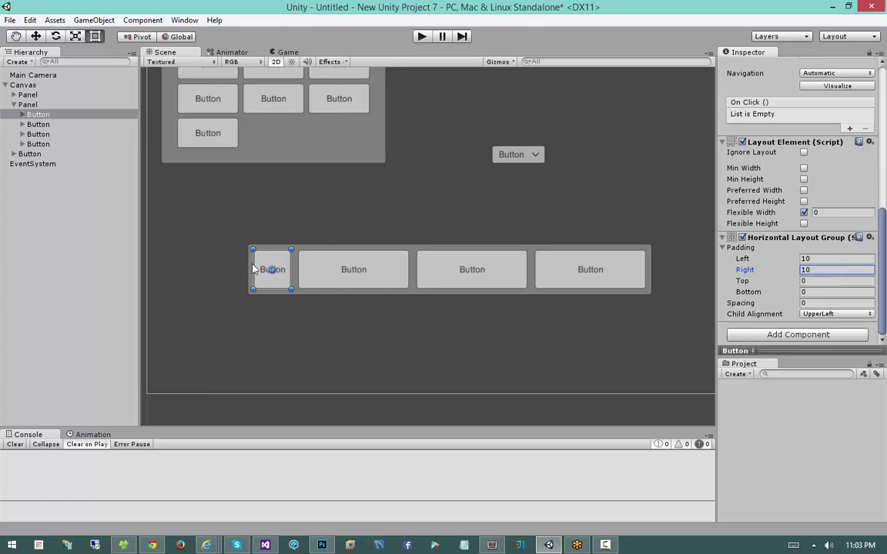
Step: Change the first button's child text to "Button Hey There!"
{"action": "left_click", "coordinate": [28, 113]}
{"action": "key", "text": "Right"}
{"action": "key", "text": "Down"}
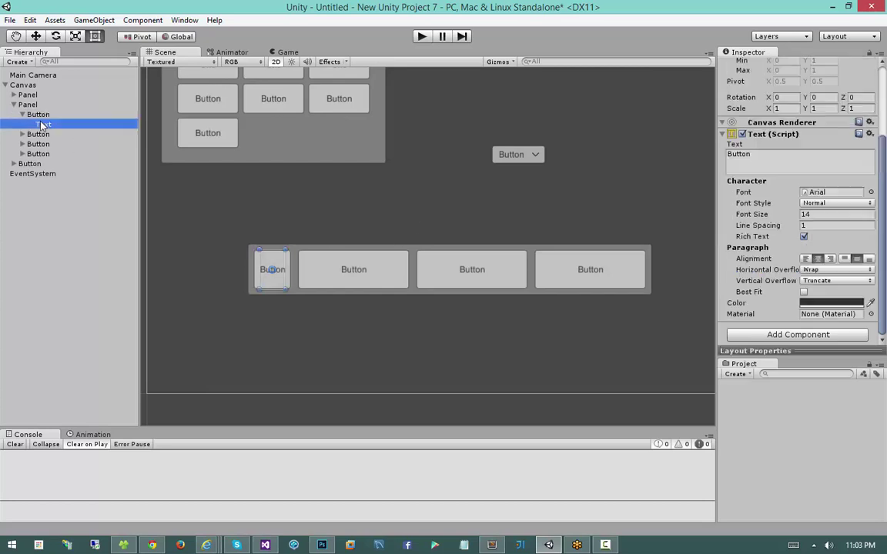
{"action": "left_click", "coordinate": [825, 156]}
{"action": "type", "text": "Hey There!"}
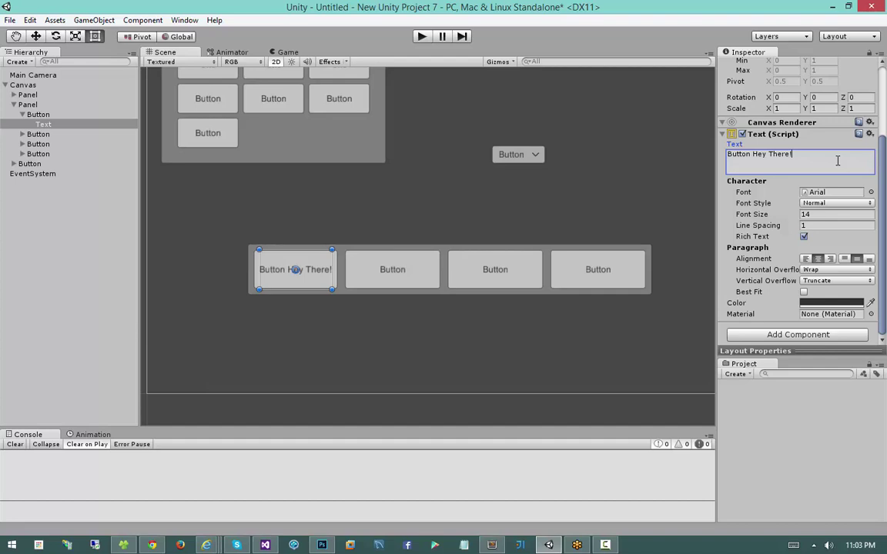
Step: Delete the other three buttons from the horizontal panel, keeping only the first one
{"action": "left_click", "coordinate": [37, 134]}
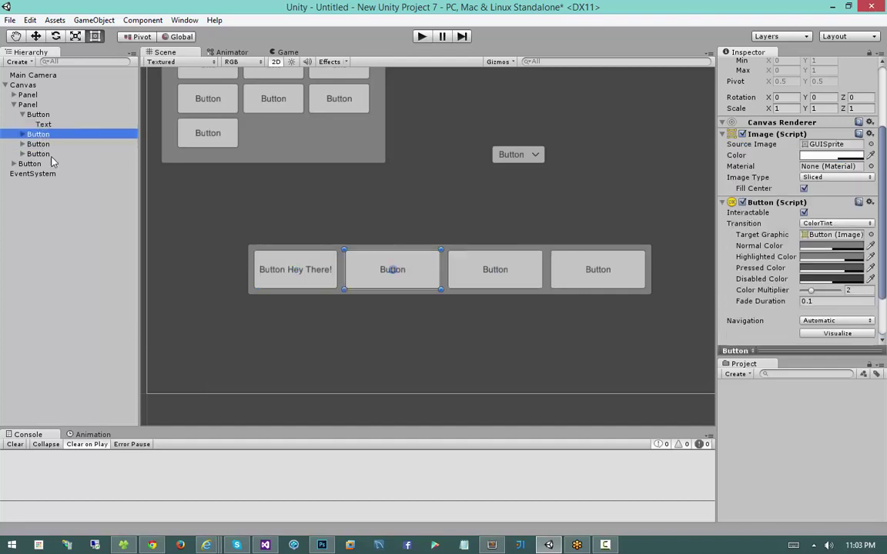
{"action": "left_click", "coordinate": [45, 154], "text": "shift"}
{"action": "key", "text": "Delete"}
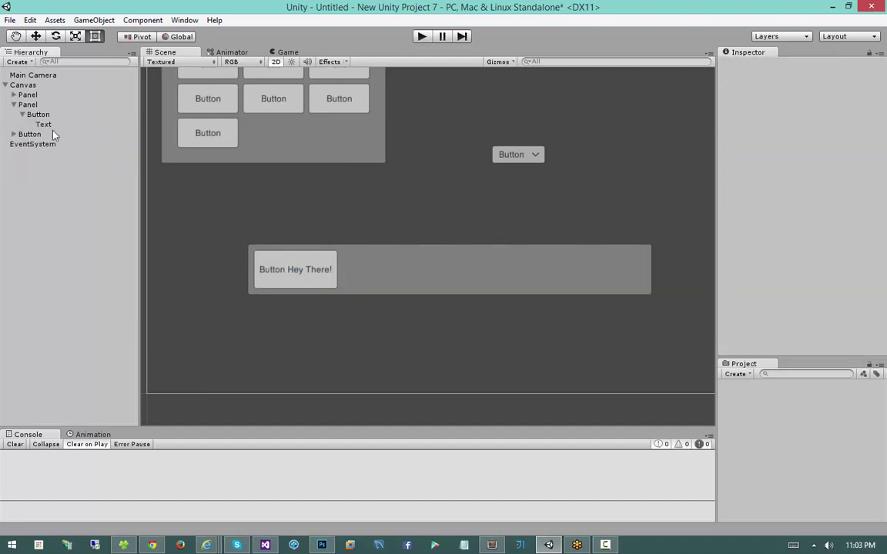
Step: Duplicate the "Button Hey There!" button twice inside the horizontal panel
{"action": "left_click", "coordinate": [42, 114]}
{"action": "left_click", "coordinate": [22, 114]}
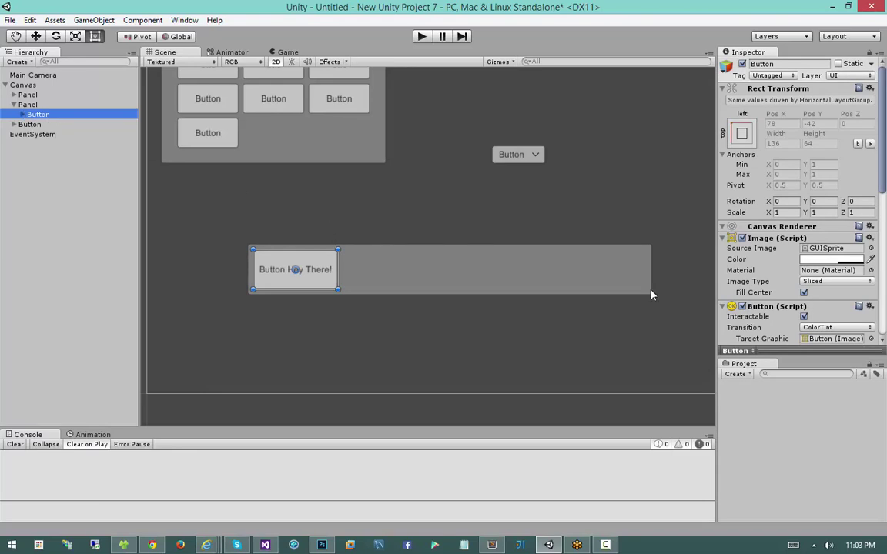
{"action": "scroll", "coordinate": [775, 310], "scroll_direction": "down", "scroll_amount": 10}
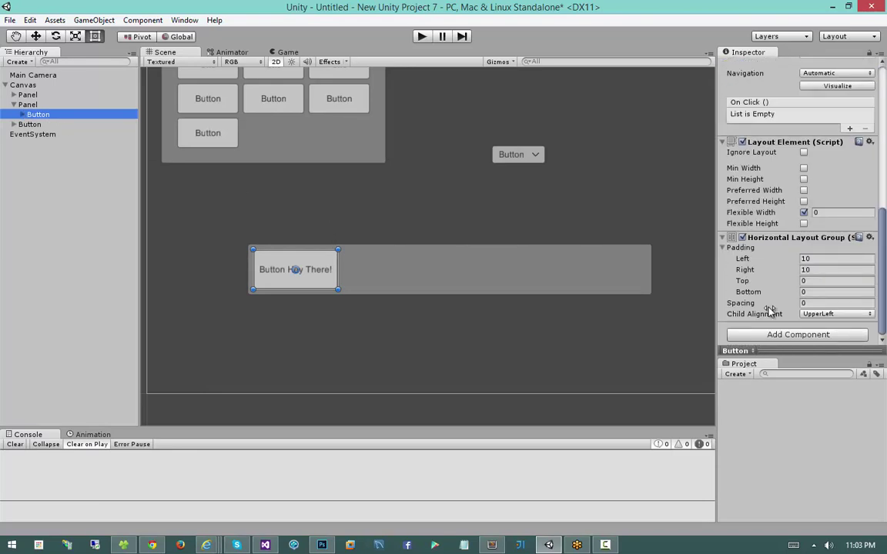
{"action": "key", "text": "ctrl+d"}
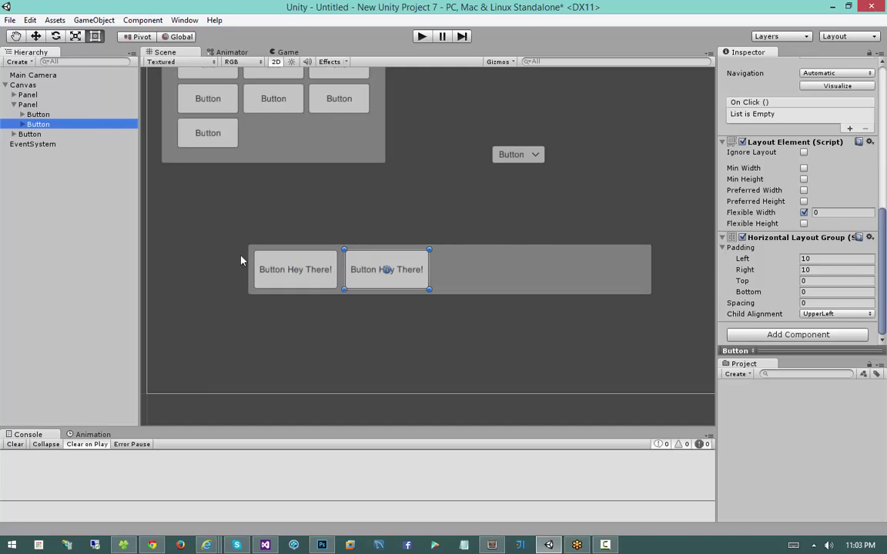
{"action": "key", "text": "ctrl+d"}
Step: Widen the horizontal panel slightly and examine the second button's Layout Element and Horizontal Layout Group settings
{"action": "left_click", "coordinate": [630, 279]}
{"action": "mouse_move", "coordinate": [652, 268]}
{"action": "left_mouse_down"}
{"action": "mouse_move", "coordinate": [690, 241]}
{"action": "mouse_move", "coordinate": [600, 266]}
{"action": "mouse_move", "coordinate": [732, 274]}
{"action": "mouse_move", "coordinate": [354, 270]}
{"action": "mouse_move", "coordinate": [655, 269]}
{"action": "left_mouse_up"}
{"action": "left_click", "coordinate": [362, 281]}
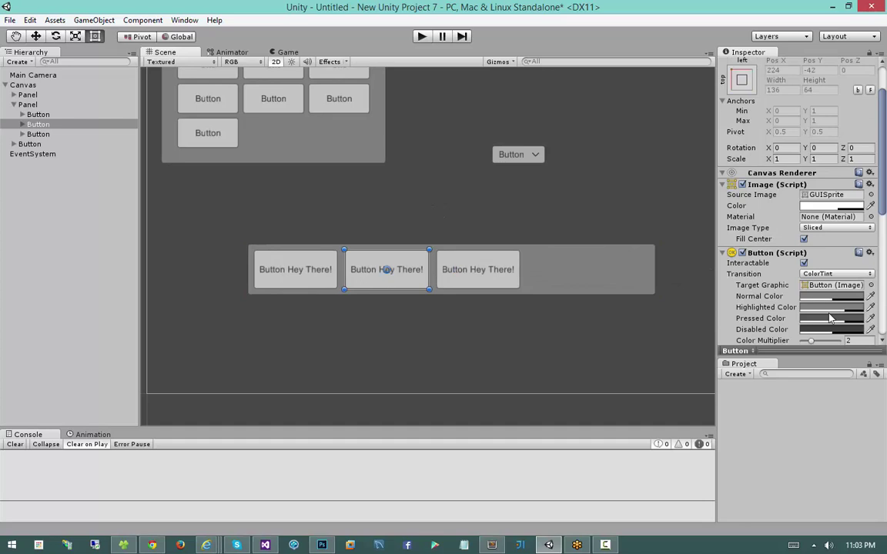
{"action": "scroll", "coordinate": [750, 285], "scroll_direction": "down", "scroll_amount": 10}
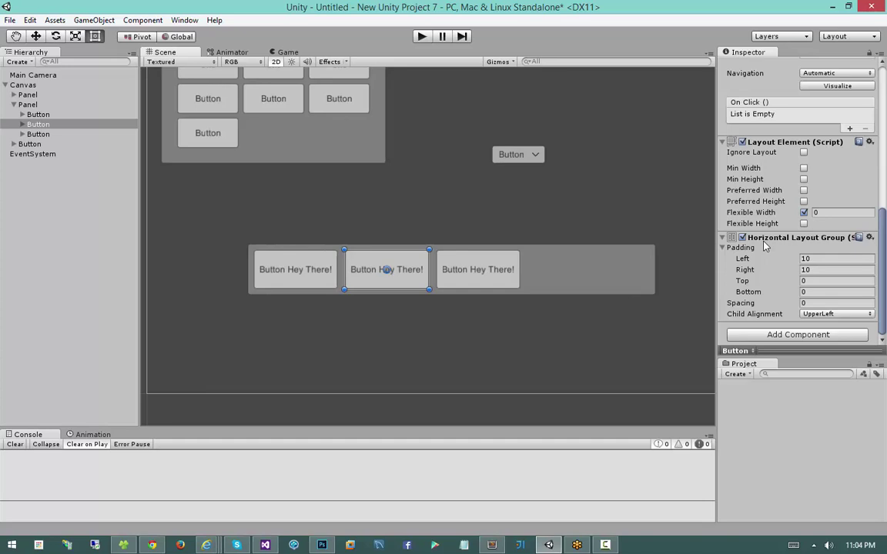
Step: Delete the third "Button Hey There!" button from the horizontal panel and select the second one
{"action": "scroll", "coordinate": [419, 223], "scroll_direction": "down", "scroll_amount": 4}
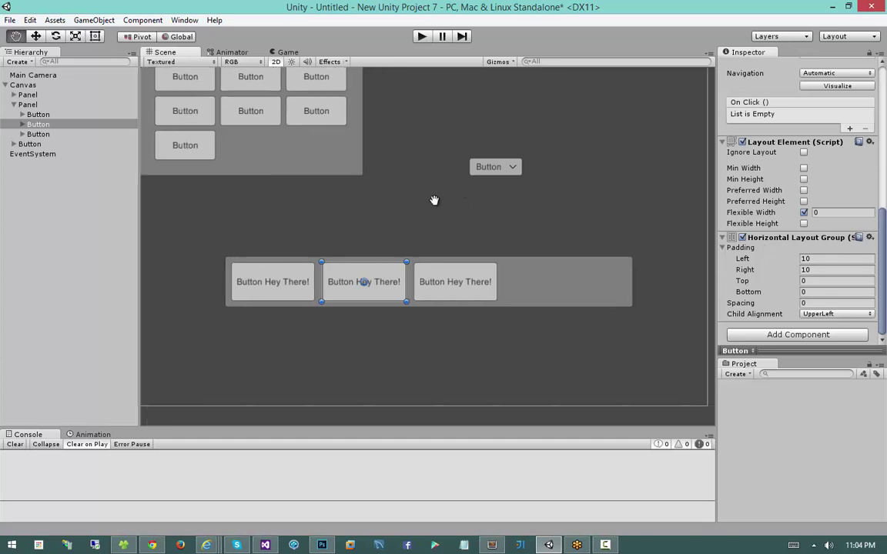
{"action": "scroll", "coordinate": [430, 254], "scroll_direction": "up", "scroll_amount": 2}
{"action": "left_click", "coordinate": [437, 287]}
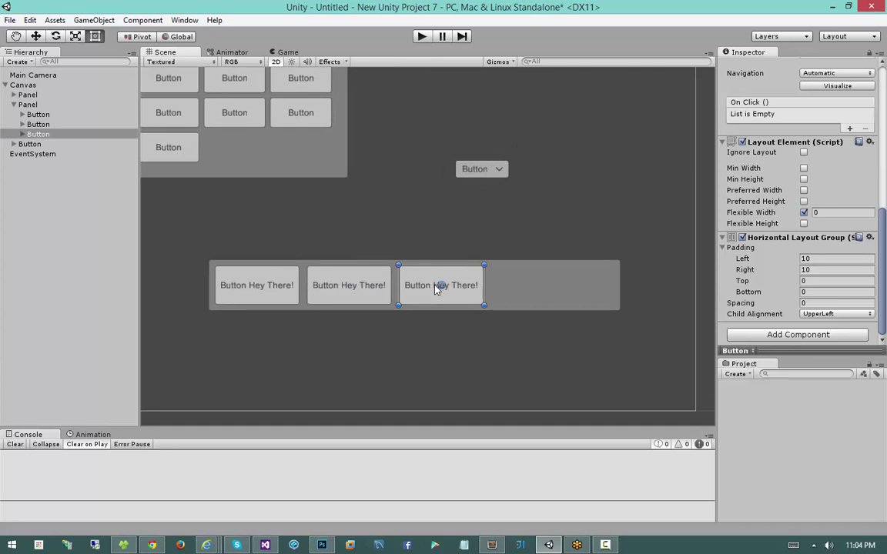
{"action": "key", "text": "Delete"}
{"action": "left_click", "coordinate": [351, 283]}
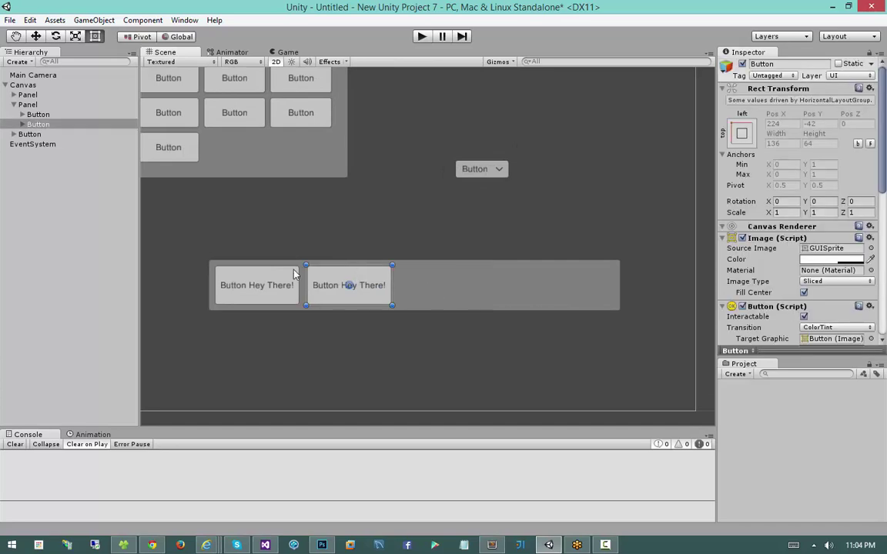
Step: Narrow the horizontal panel to a right offset of about 184.5 and select its second button
{"action": "middle_click_drag", "start_coordinate": [535, 253], "coordinate": [576, 197]}
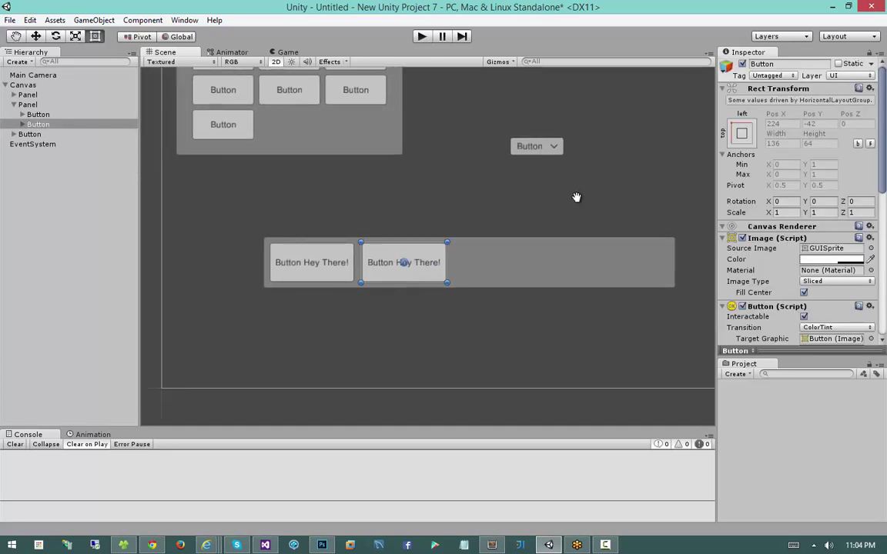
{"action": "left_click", "coordinate": [596, 273]}
{"action": "scroll", "coordinate": [568, 236], "scroll_direction": "down", "scroll_amount": 2}
{"action": "left_click_drag", "start_coordinate": [662, 257], "coordinate": [609, 259]}
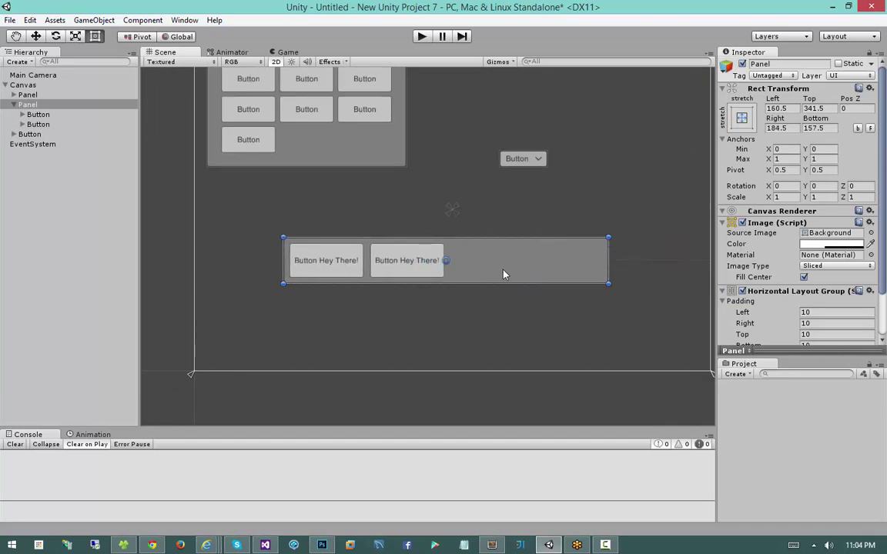
{"action": "left_click", "coordinate": [411, 259]}
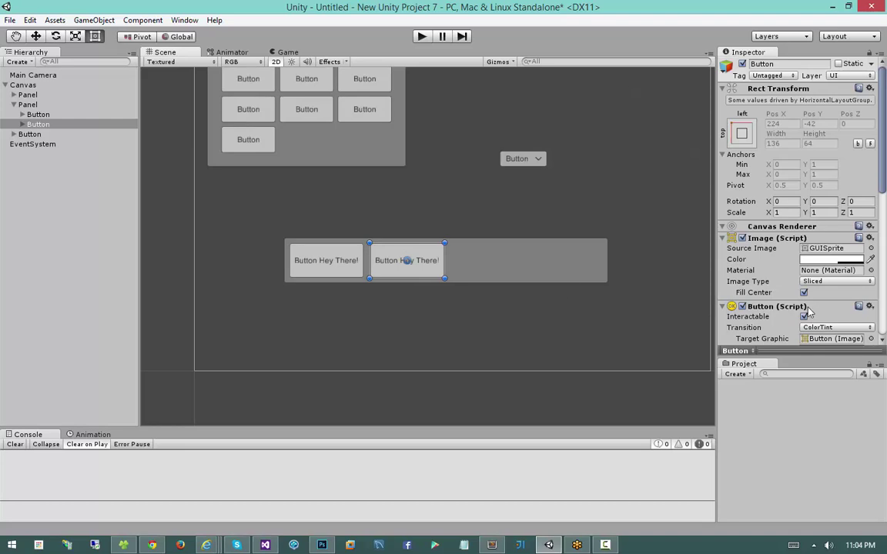
Step: Set the Layout Element flexible width of the horizontal panel's second button to 0.7
{"action": "scroll", "coordinate": [753, 307], "scroll_direction": "down", "scroll_amount": 6}
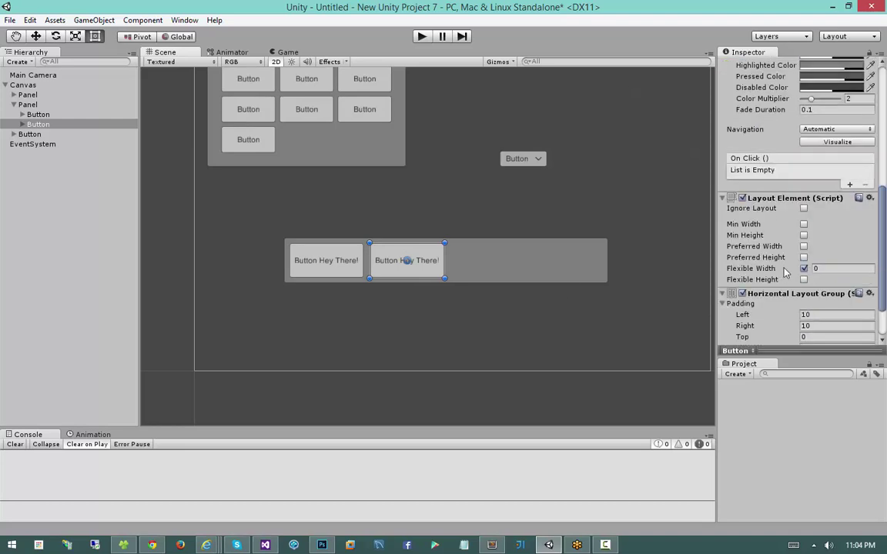
{"action": "left_click", "coordinate": [823, 269]}
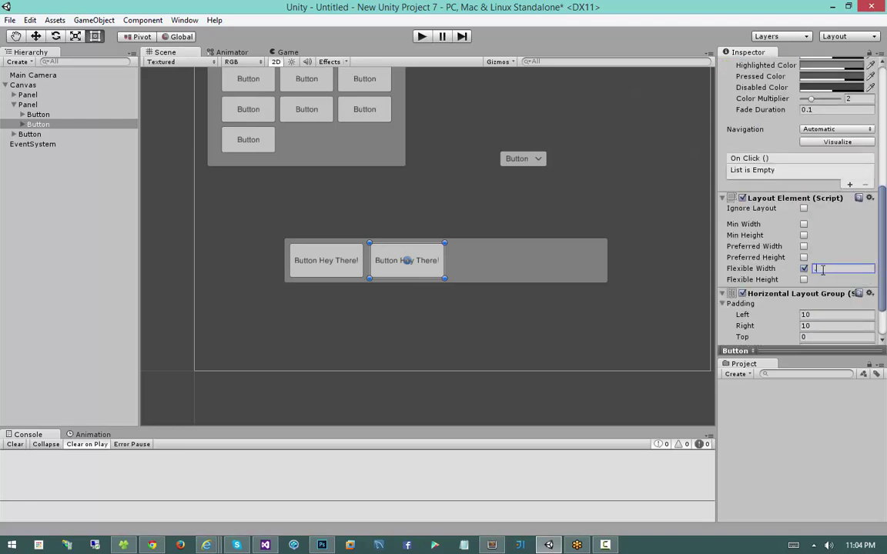
{"action": "type", "text": "1"}
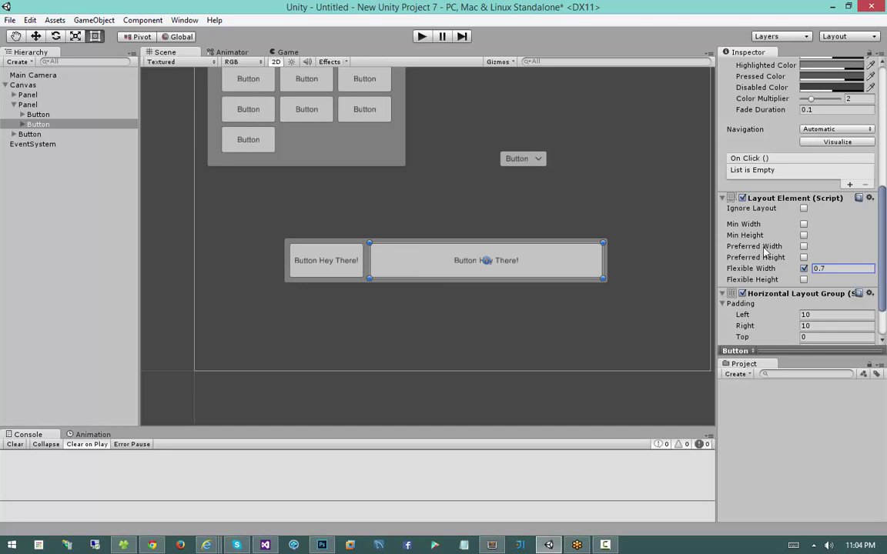
Step: Set the flexible width of the first "Button Hey There!" button in the horizontal panel to 0.3
{"action": "left_click", "coordinate": [346, 260]}
{"action": "left_click", "coordinate": [831, 269]}
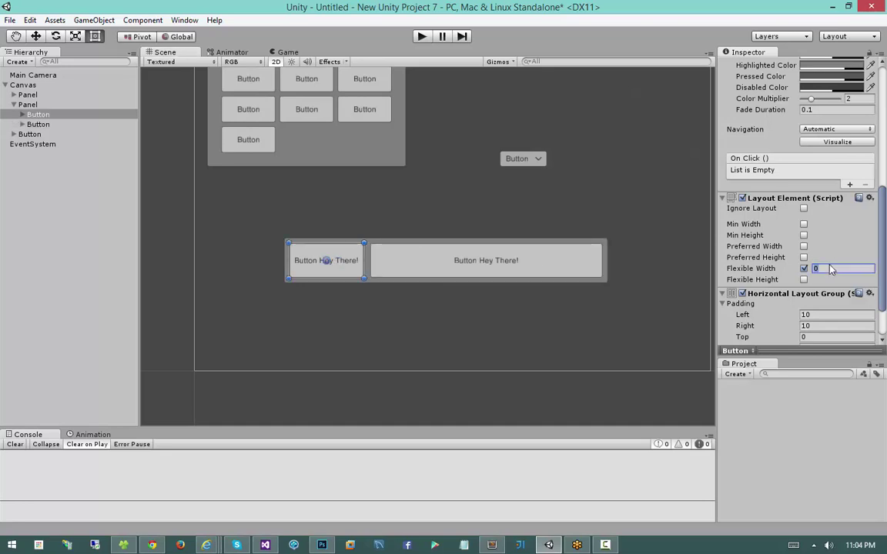
{"action": "key", "text": "BackSpace"}
{"action": "type", "text": ".3"}
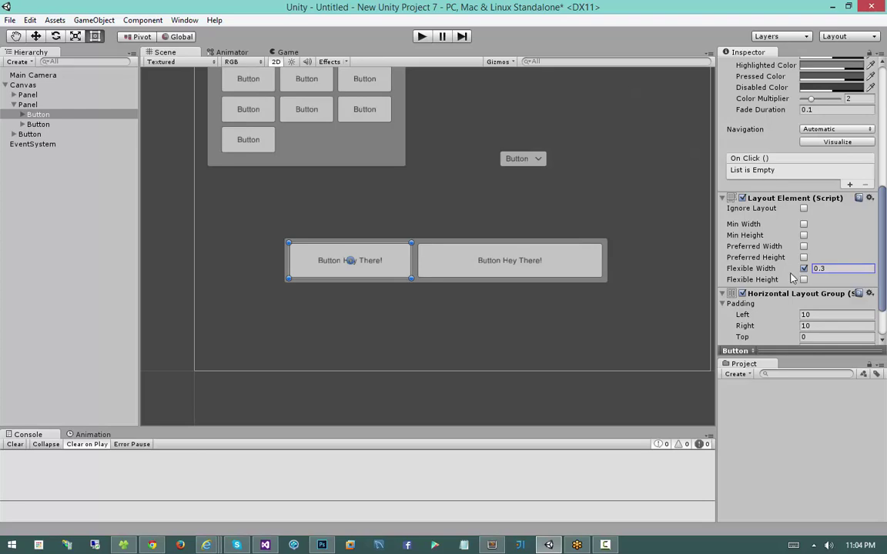
Step: Widen the horizontal panel to a right offset of about 36.5, and narrow it to a right offset of about 241
{"action": "left_click", "coordinate": [431, 244]}
{"action": "left_click_drag", "start_coordinate": [607, 268], "coordinate": [692, 262]}
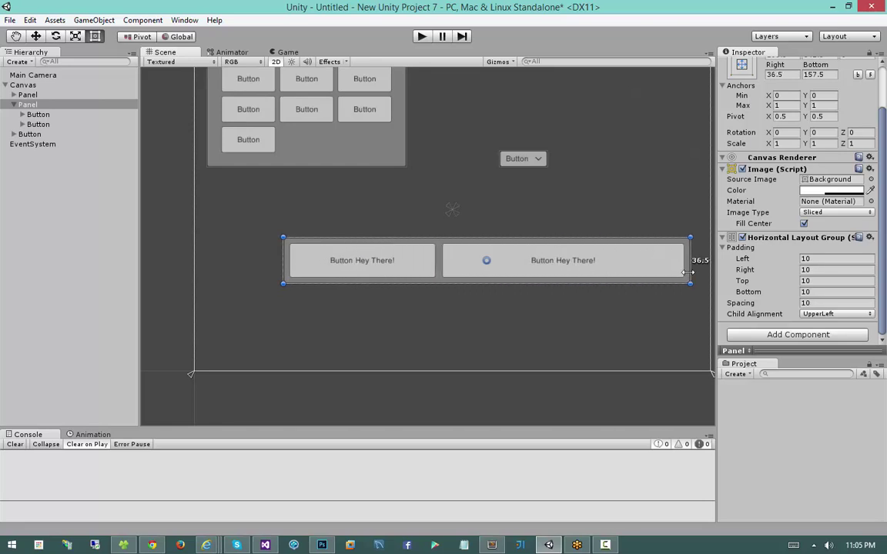
{"action": "scroll", "coordinate": [562, 322], "scroll_direction": "down", "scroll_amount": 3}
{"action": "left_click_drag", "start_coordinate": [582, 267], "coordinate": [493, 244]}
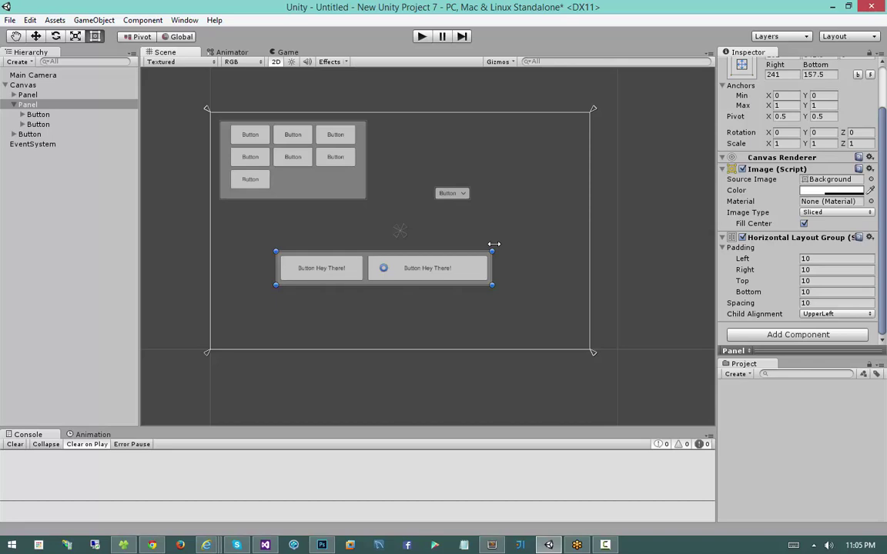
Step: Reposition and resize the horizontal panel to a left offset of about 71.5, right offset of about 329.5 and bottom offset of about 186
{"action": "scroll", "coordinate": [493, 244], "scroll_direction": "up", "scroll_amount": 4}
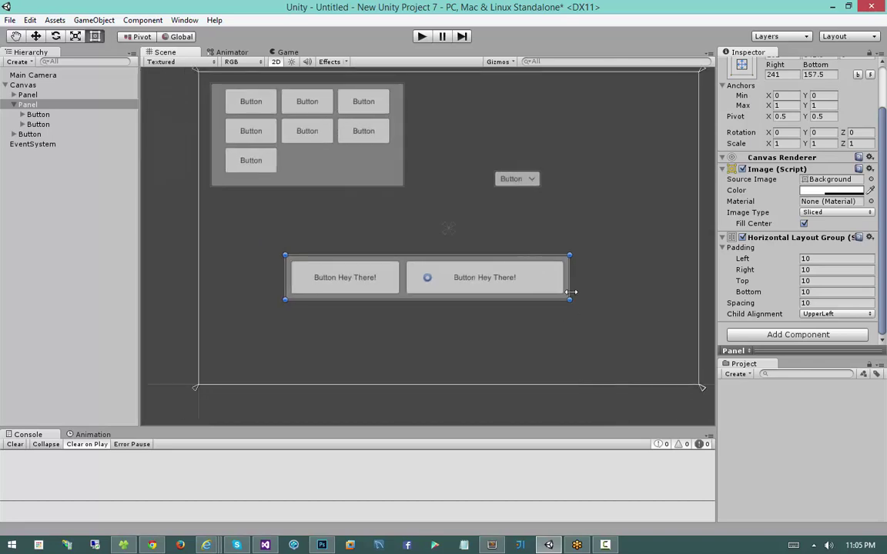
{"action": "mouse_move", "coordinate": [570, 292]}
{"action": "left_mouse_down"}
{"action": "mouse_move", "coordinate": [435, 286]}
{"action": "mouse_move", "coordinate": [668, 279]}
{"action": "mouse_move", "coordinate": [446, 279]}
{"action": "mouse_move", "coordinate": [677, 278]}
{"action": "mouse_move", "coordinate": [559, 304]}
{"action": "left_mouse_up"}
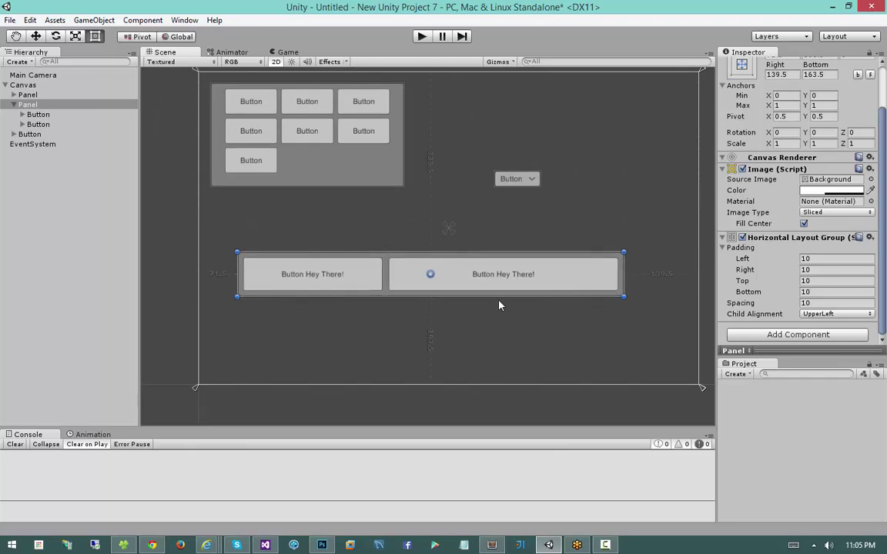
{"action": "left_click_drag", "start_coordinate": [499, 300], "coordinate": [522, 268]}
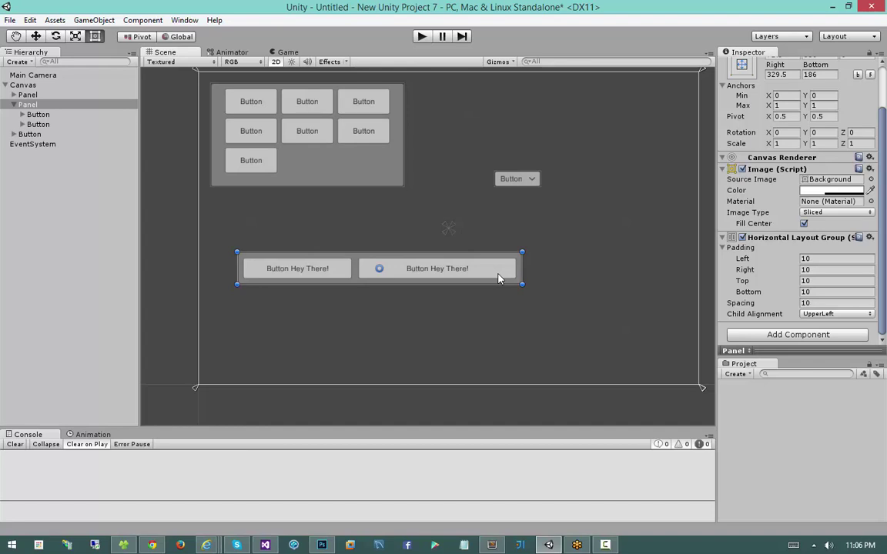
Step: Select the horizontal panel's second button and examine its Layout Element settings and how it fills the panel
{"action": "left_click", "coordinate": [498, 279]}
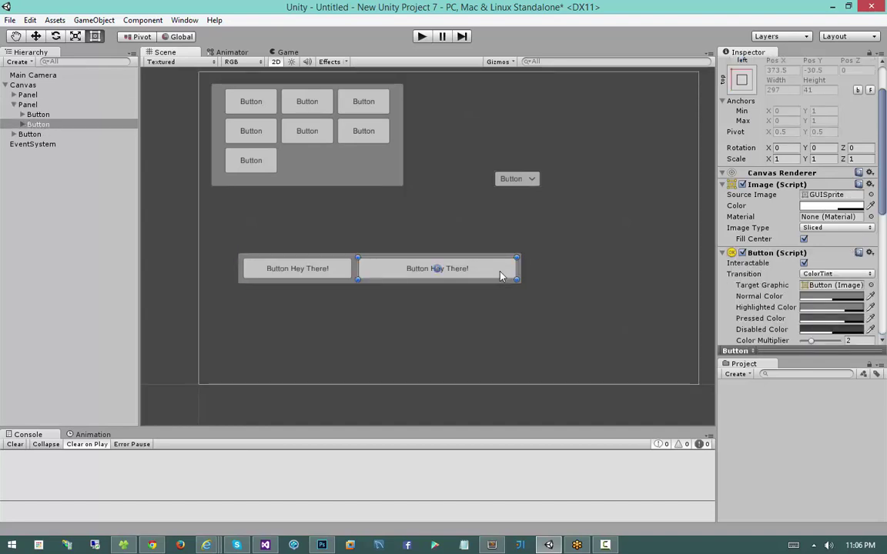
{"action": "scroll", "coordinate": [778, 201], "scroll_direction": "down", "scroll_amount": 5}
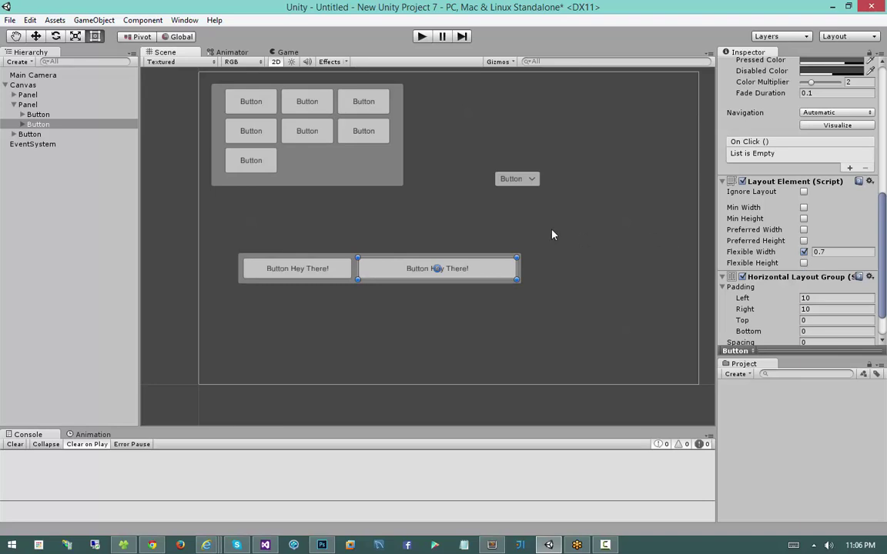
{"action": "scroll", "coordinate": [551, 235], "scroll_direction": "up", "scroll_amount": 3}
{"action": "middle_click_drag", "start_coordinate": [551, 235], "coordinate": [606, 227]}
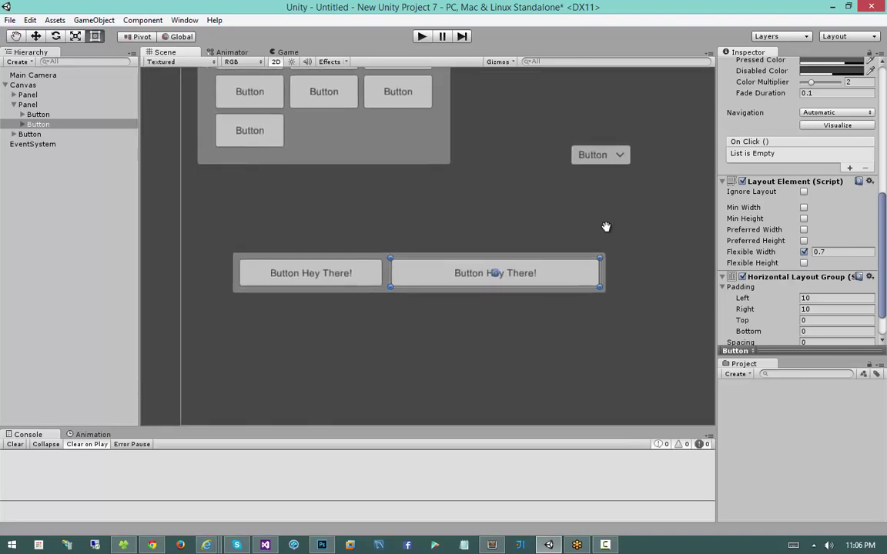